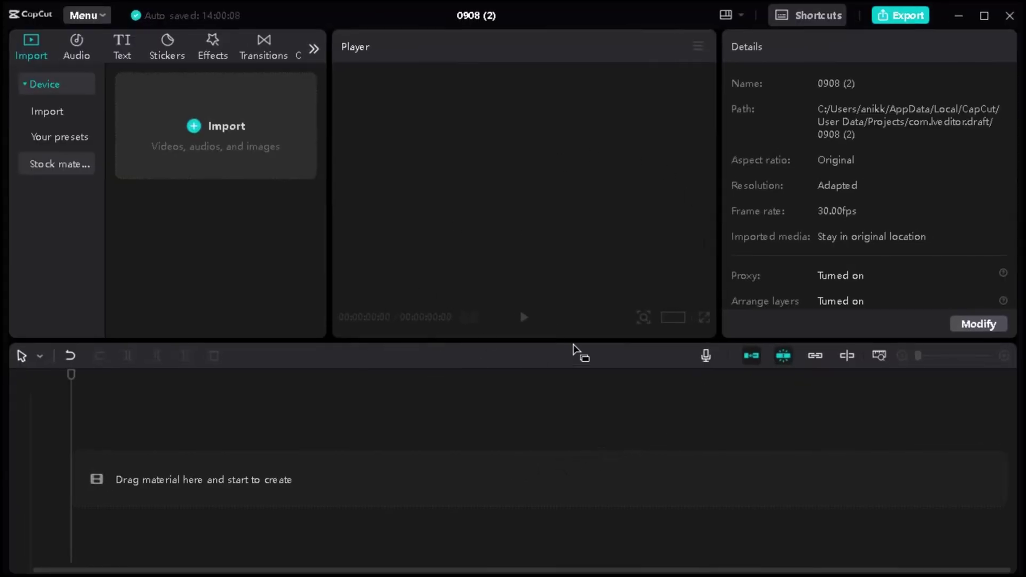
Import bg.png, burger.png, Fire sparkles.mov, Light.png, smoke.mp4 and Text.png from the Burger Motion folder into the project.
left_click(256, 140)
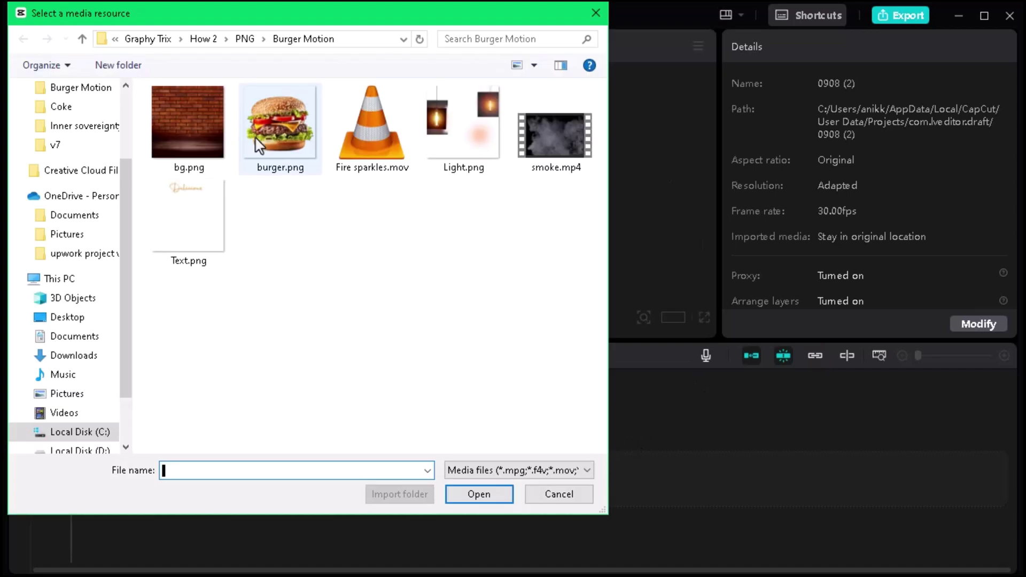
left_click(203, 145)
left_click(204, 235, "shift")
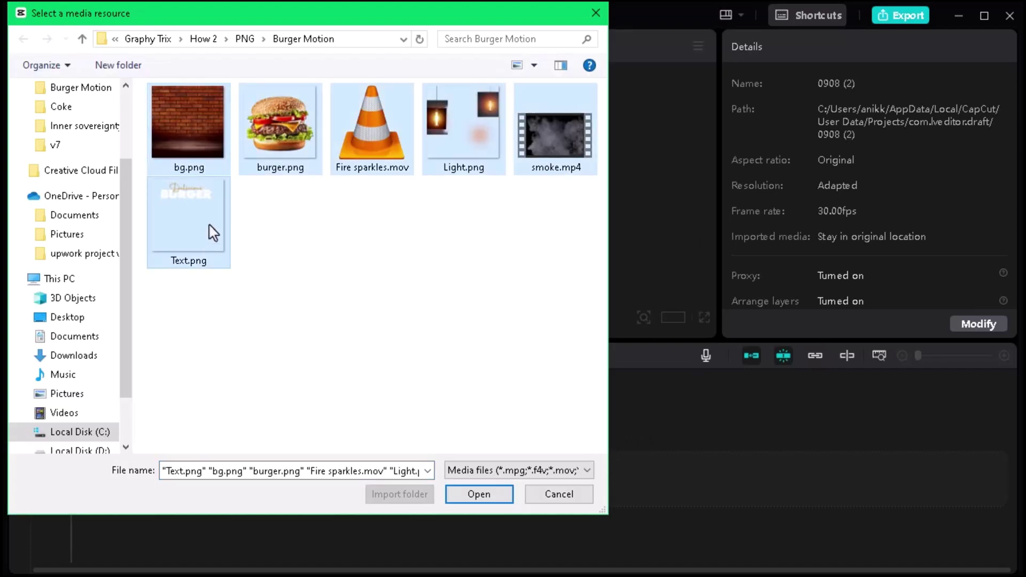
left_click(497, 505)
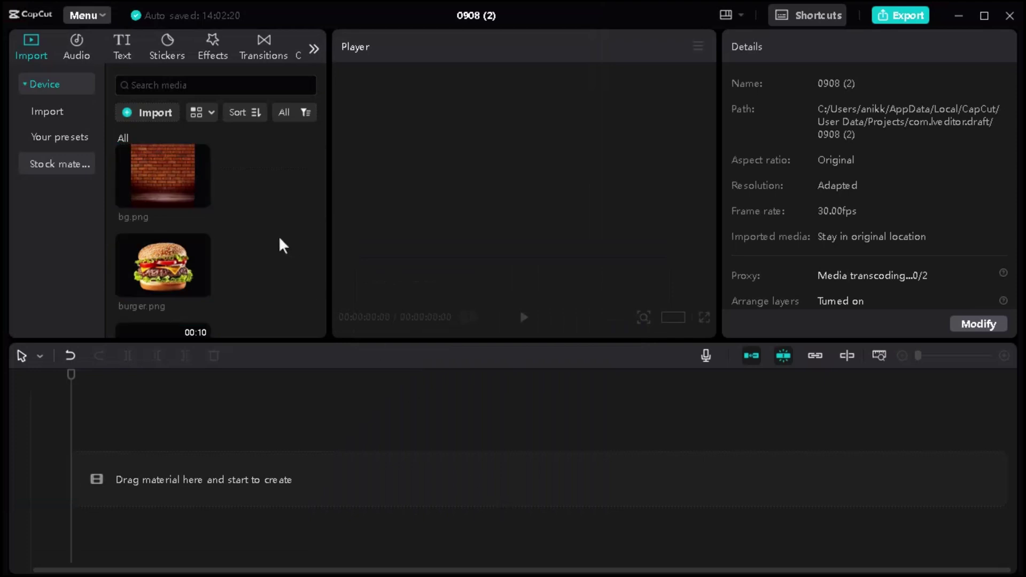
Place bg.png at the start of the main track and extend the clip's duration to 00:00:06:01.
left_click(178, 185)
left_click_drag(165, 197, 88, 477)
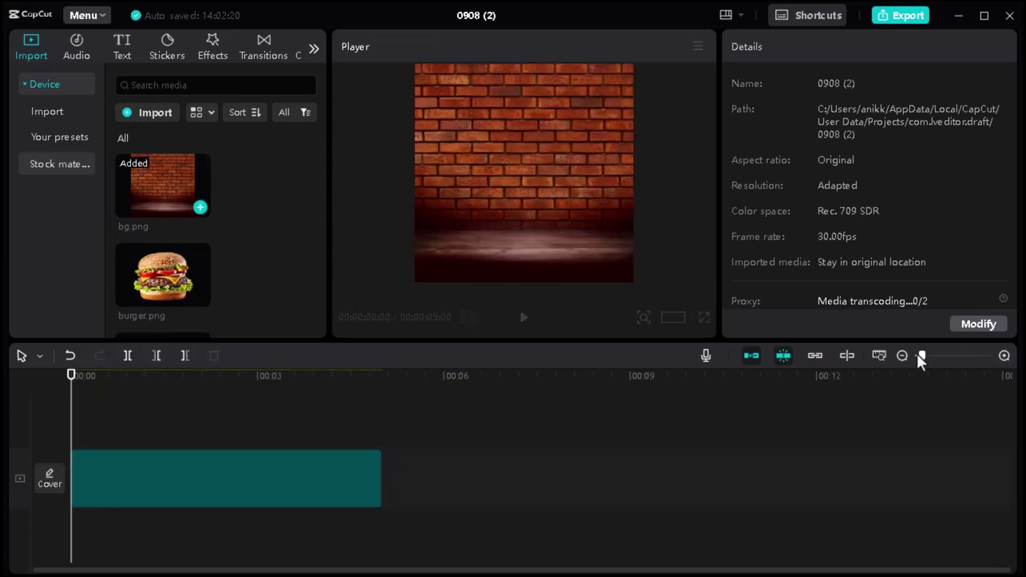
mouse_move(935, 361)
left_mouse_down()
mouse_move(925, 360)
mouse_move(941, 361)
left_mouse_up()
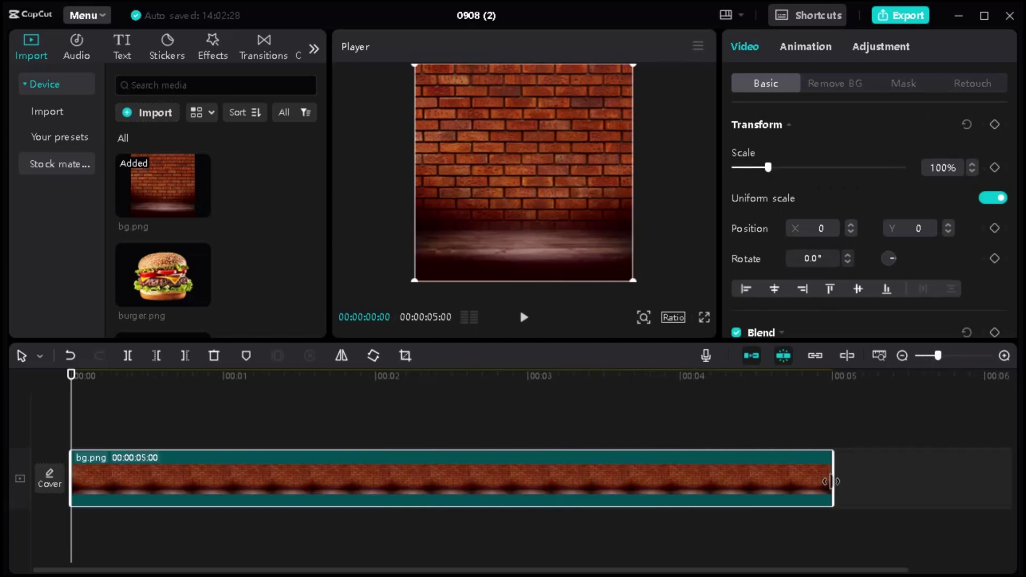
left_click_drag(830, 480, 655, 450)
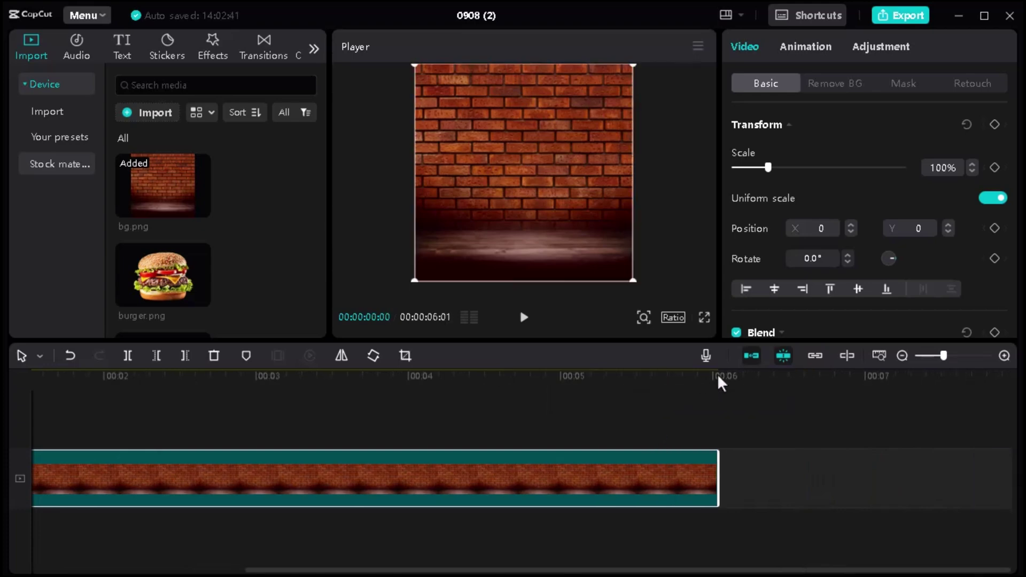
left_click(360, 396)
left_click_drag(361, 395, 28, 398)
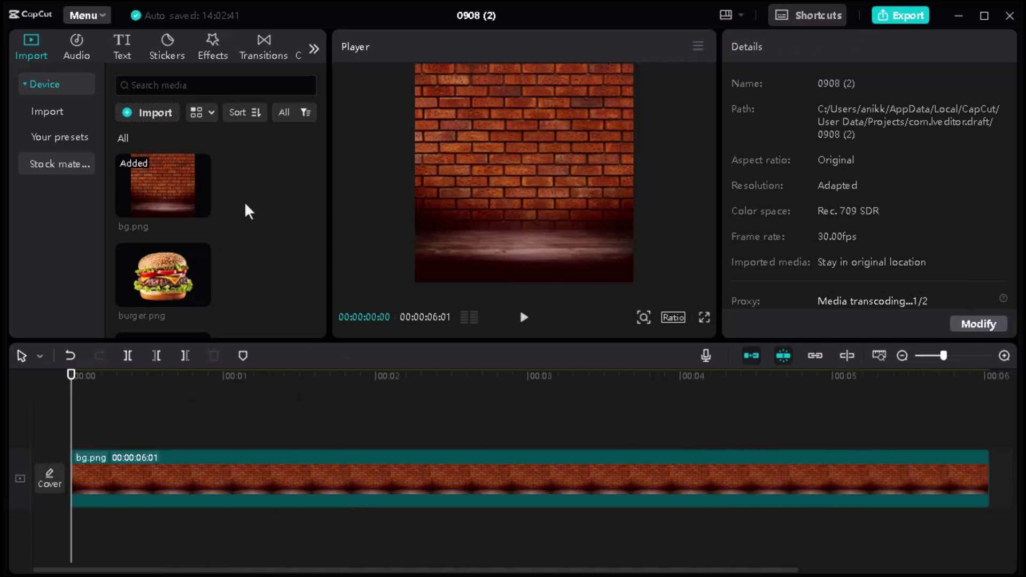
Place burger.png on a track above the background, starting at about 00:00:00:02.
scroll(252, 211, "down", 2)
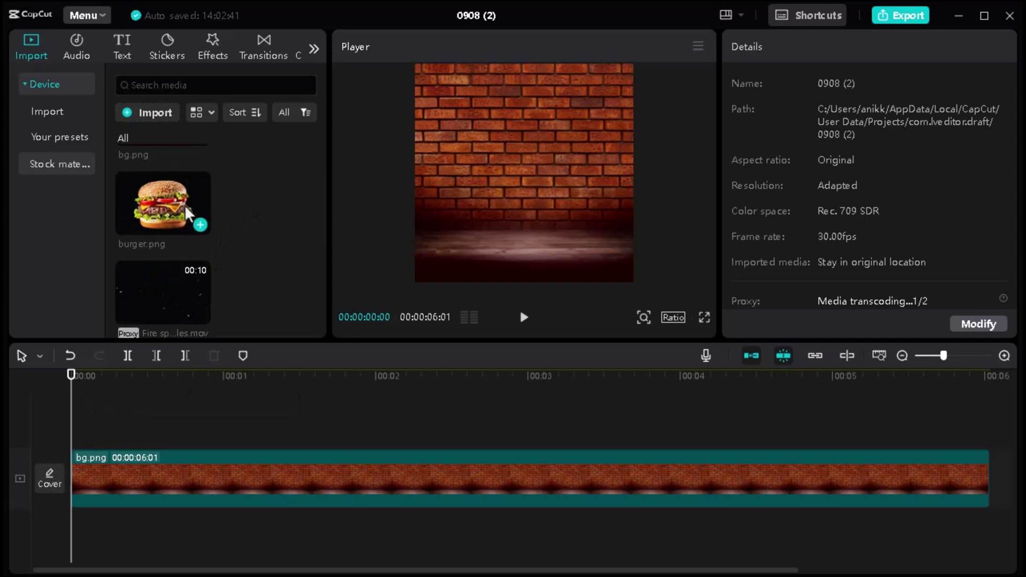
left_click(164, 204)
left_click_drag(160, 201, 86, 426)
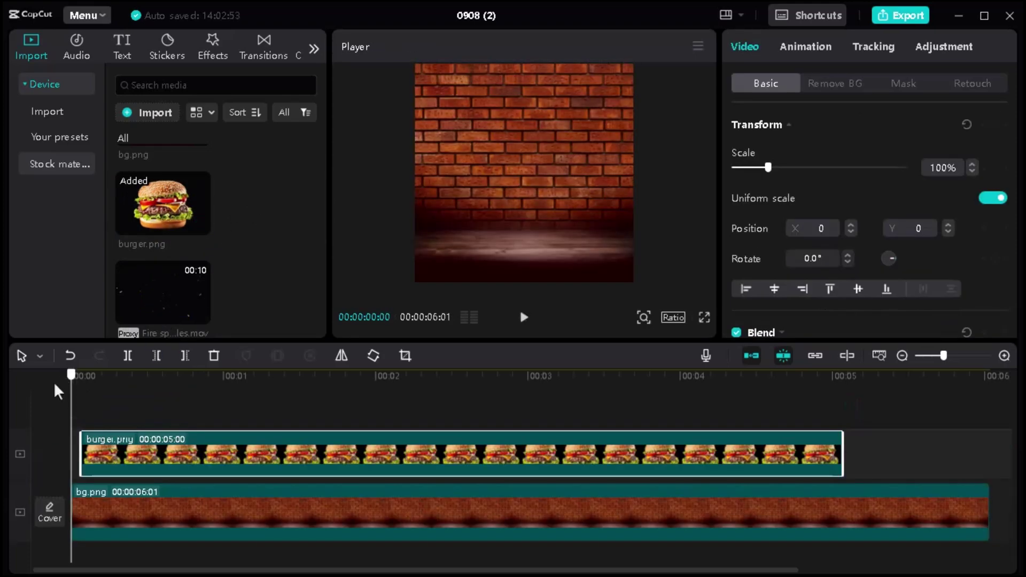
Scale the burger image down to 80% and lower it in the frame to a Y position of -281.
left_click(86, 390)
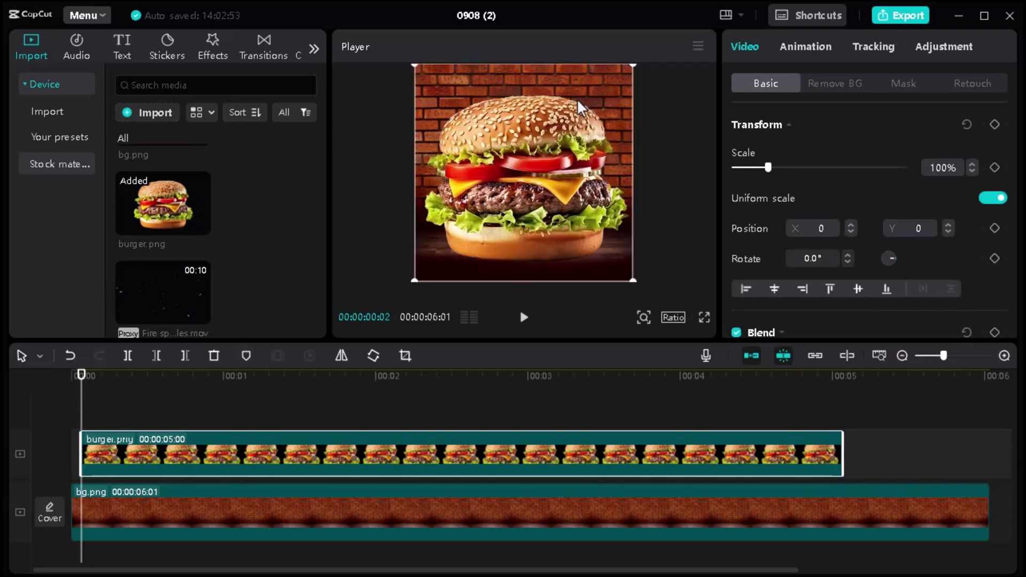
left_click_drag(632, 279, 612, 245)
left_click_drag(549, 170, 549, 190)
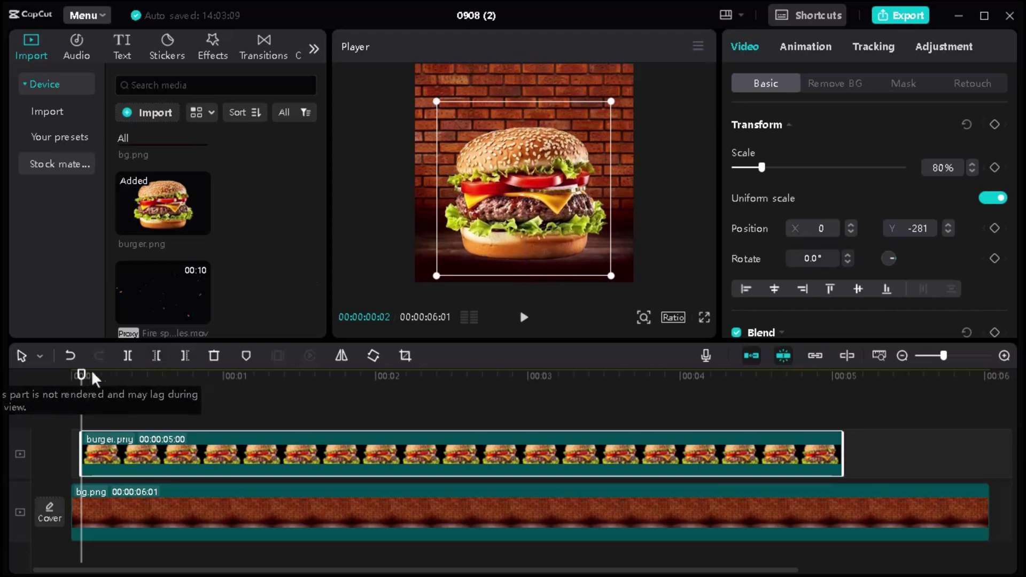
Add a position keyframe to the burger clip at 00:00:00:16 for its resting place.
left_click(63, 377)
left_click(82, 377)
left_click_drag(81, 376, 152, 377)
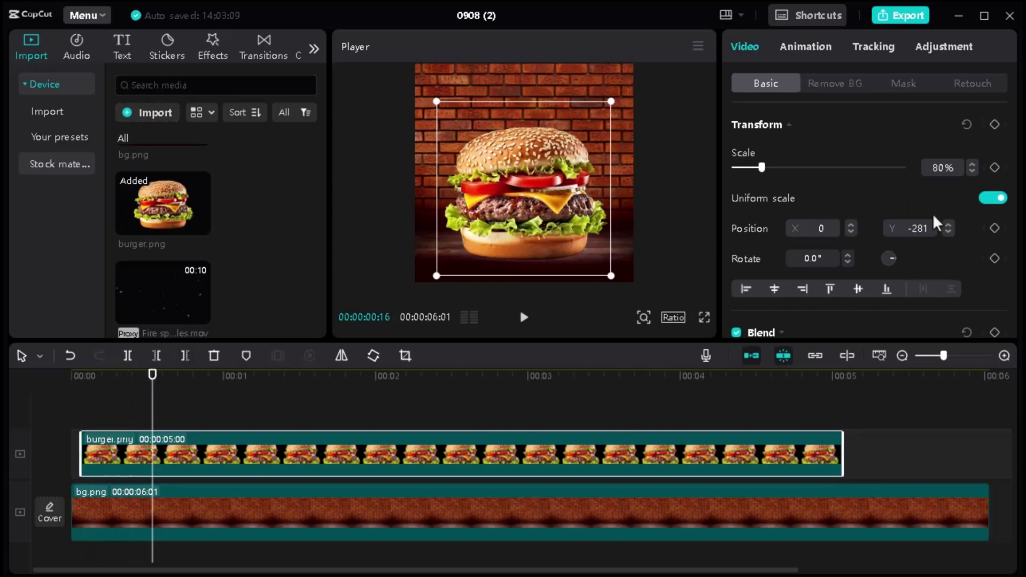
left_click(995, 228)
At 00:00:00:02, keyframe the burger's starting position by moving it straight up out of the frame.
left_click_drag(152, 376, 81, 377)
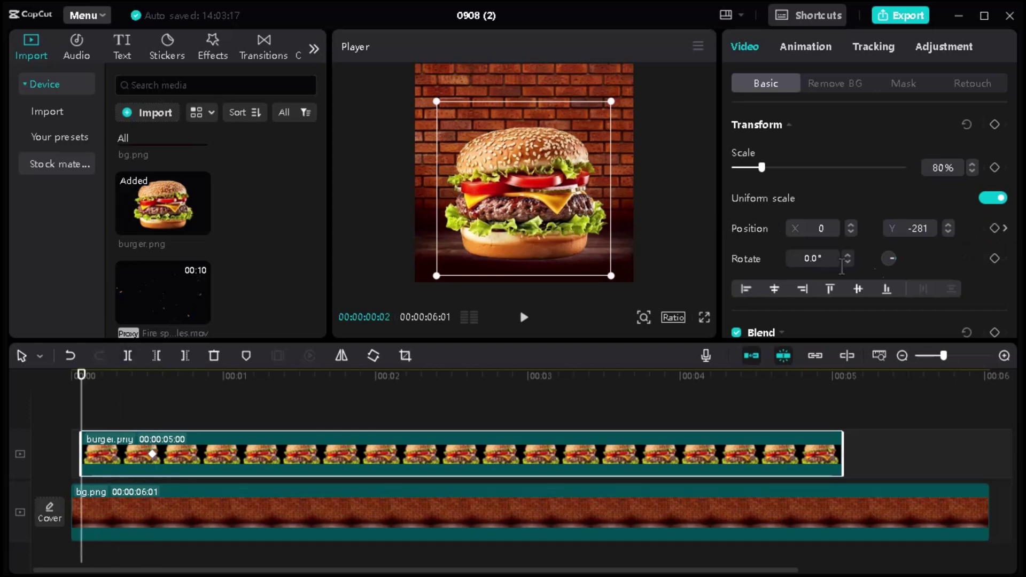
left_click_drag(537, 208, 544, 63)
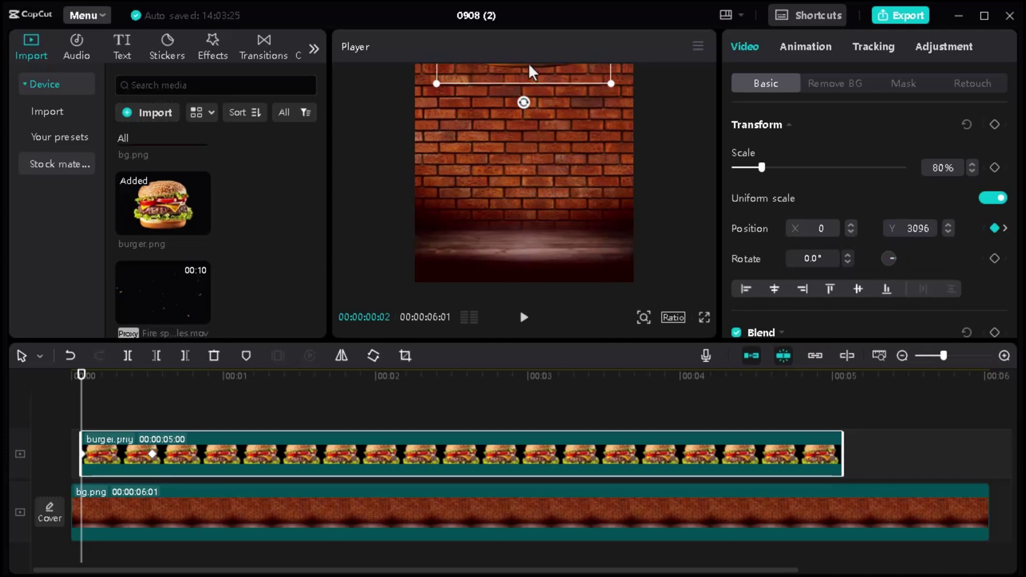
mouse_move(534, 340)
left_mouse_down()
mouse_move(533, 368)
mouse_move(533, 320)
left_mouse_up()
left_click(663, 173)
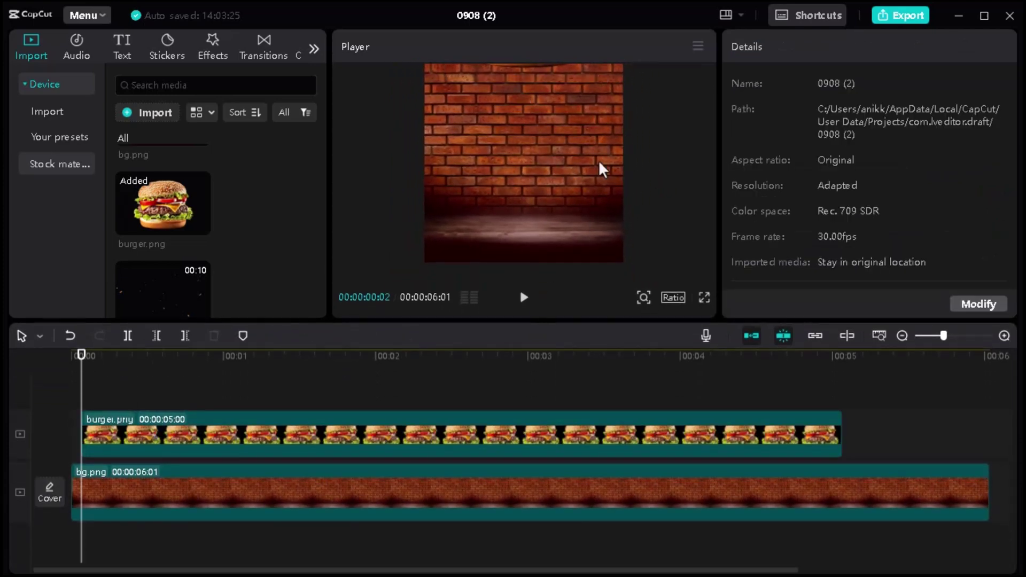
left_click(230, 447)
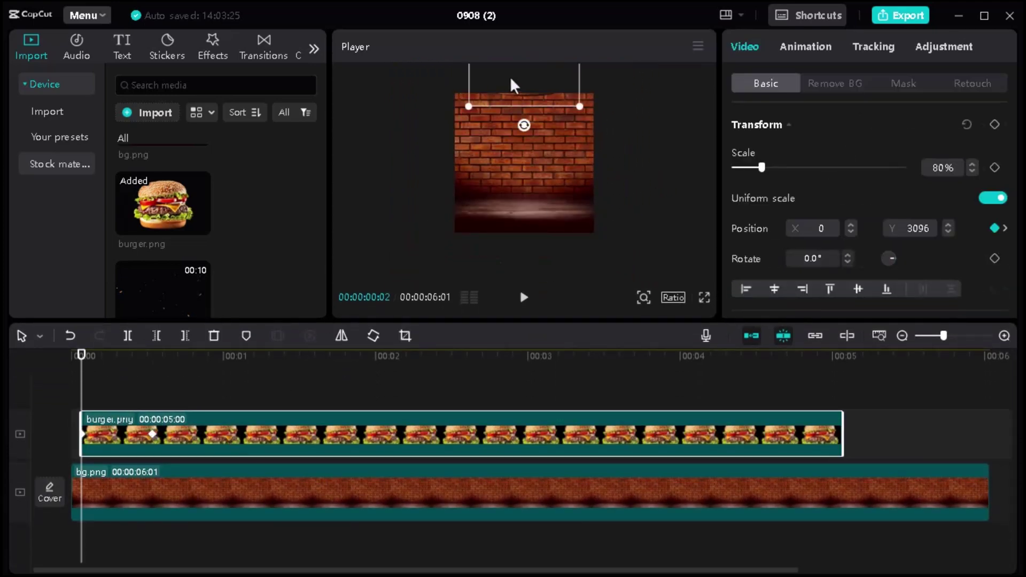
left_click_drag(513, 85, 515, 75)
Play back the burger's drop from the start several times to judge its speed.
left_click_drag(81, 357, 7, 366)
key("space")
key("space")
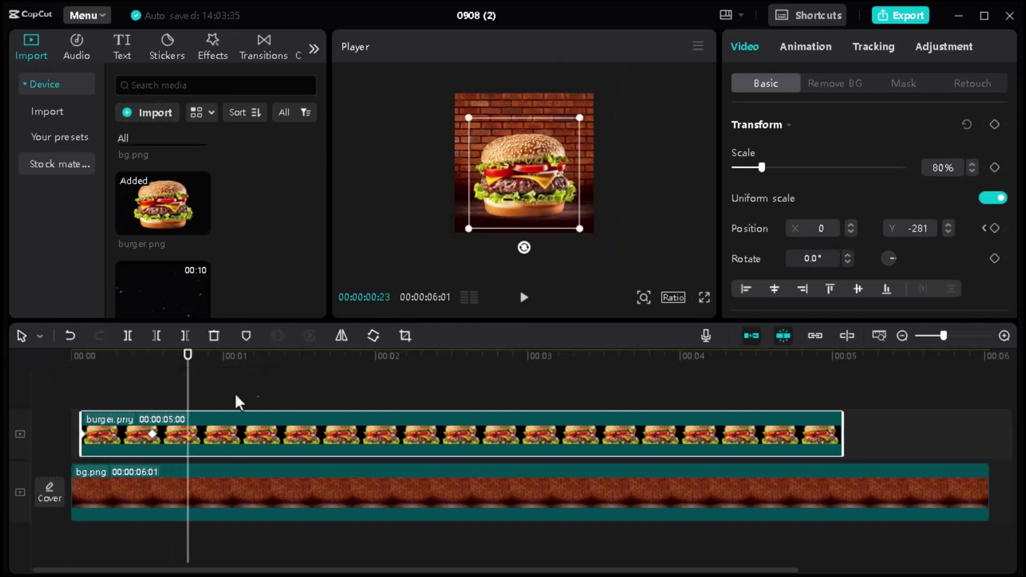
left_click(284, 386)
left_click_drag(285, 363, 50, 371)
key("space")
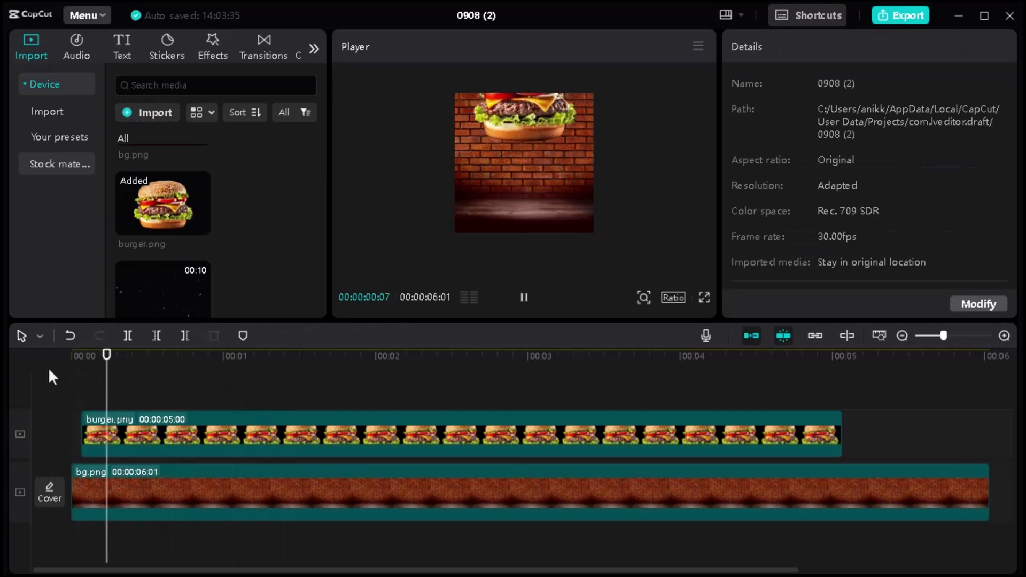
key("space")
left_click_drag(140, 357, 40, 353)
key("space")
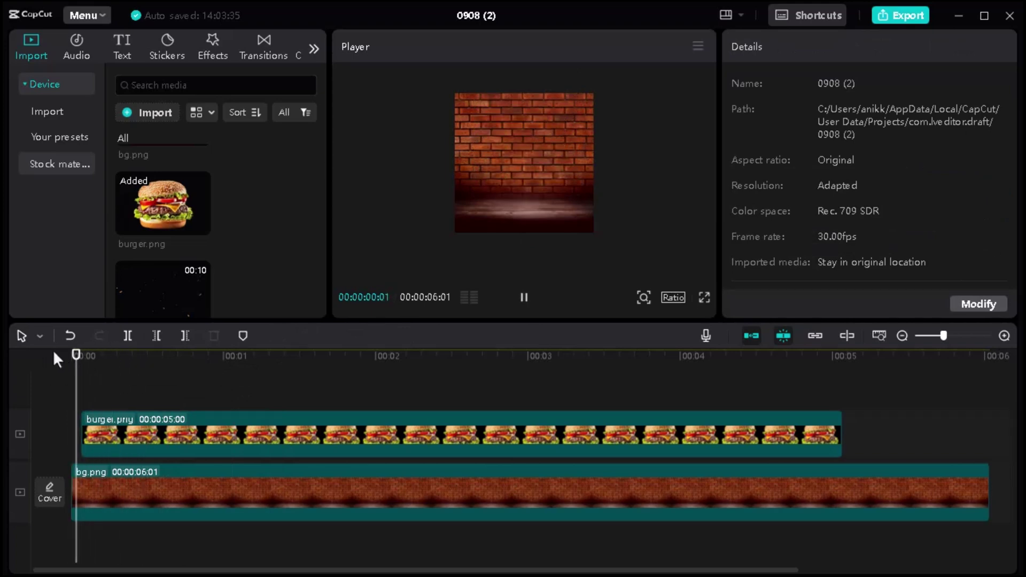
Shift the burger's landing keyframe earlier to 00:00:00:13 and play back the faster drop.
key("space")
left_click_drag(162, 359, 58, 372)
left_click(182, 428)
left_click(151, 435)
key("space")
key("space")
left_click(337, 394)
left_click_drag(332, 365, 30, 371)
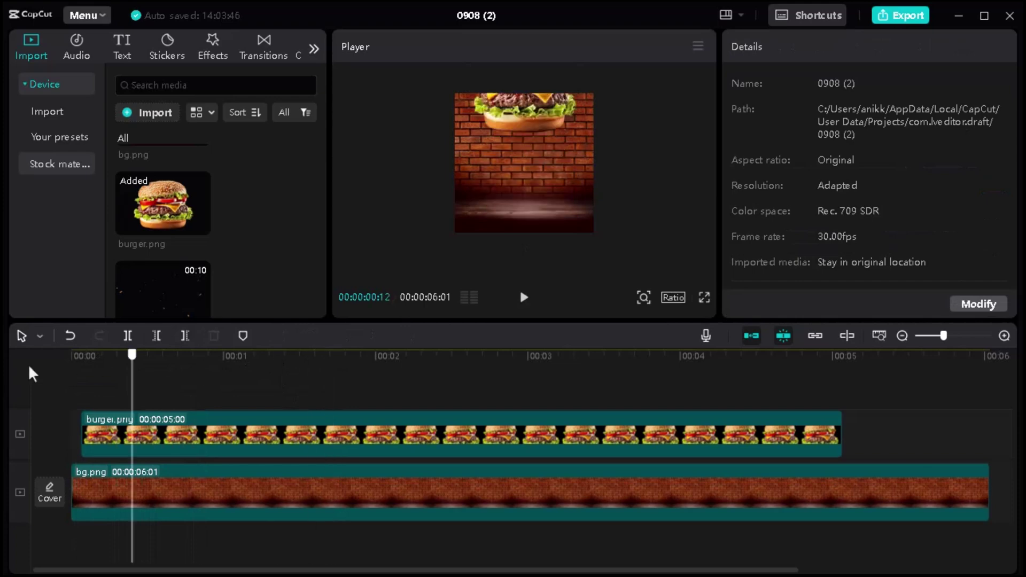
left_click_drag(513, 323, 510, 350)
key("space")
key("space")
left_click_drag(197, 390, 138, 407)
left_click(201, 465)
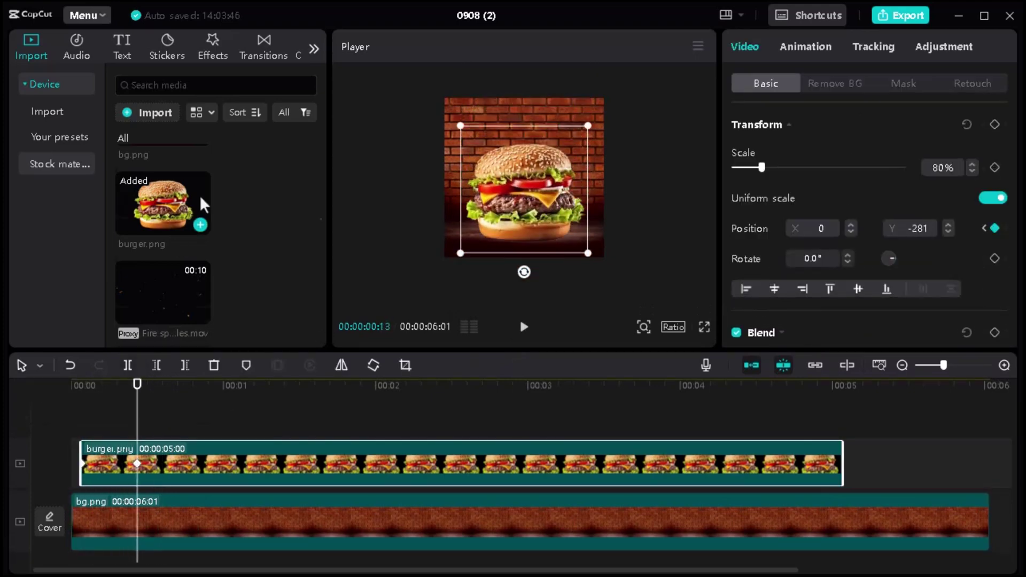
Search the video effects for "shake effect".
scroll(202, 201, "up", 2)
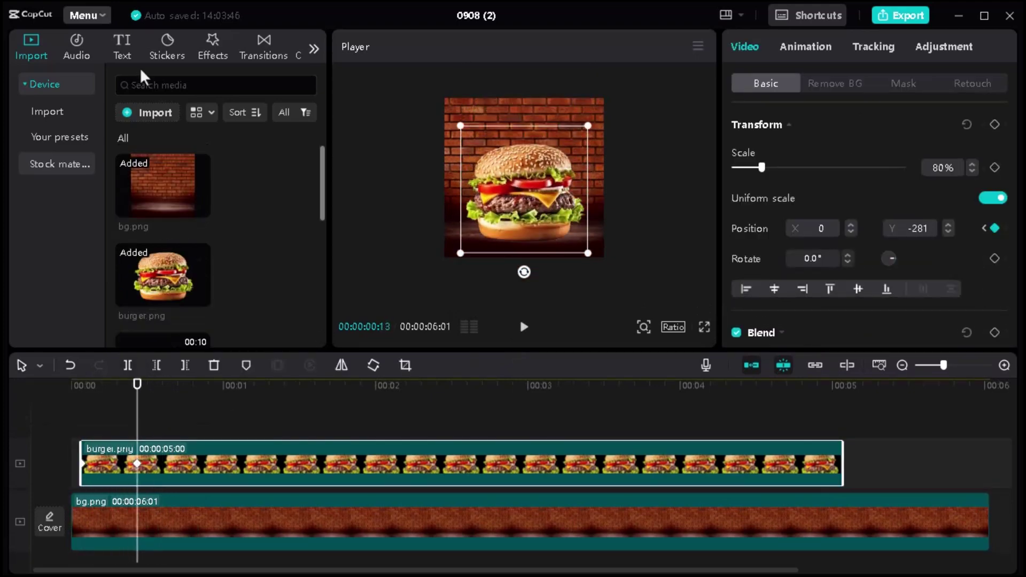
left_click(213, 54)
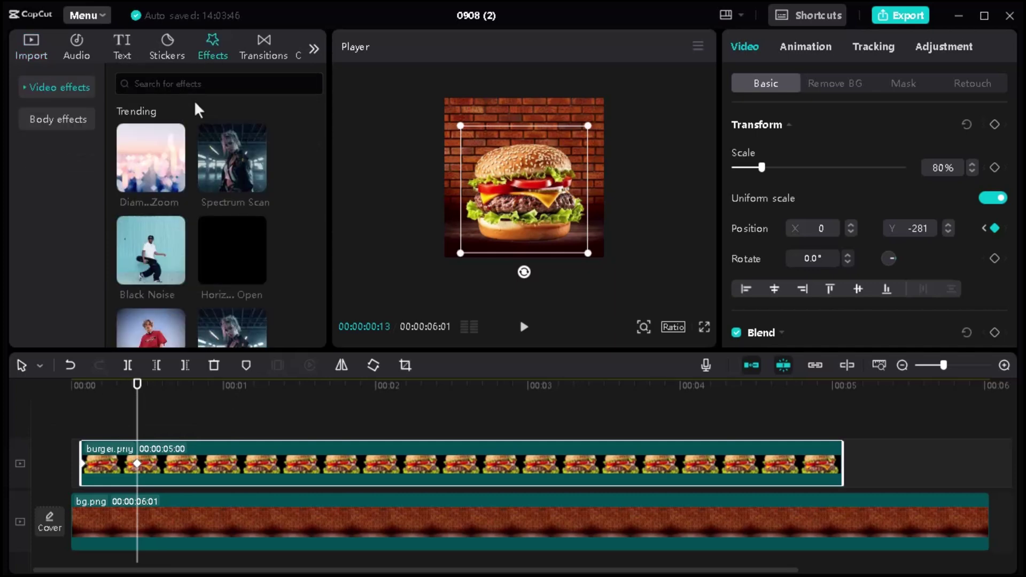
left_click(186, 84)
type("shake")
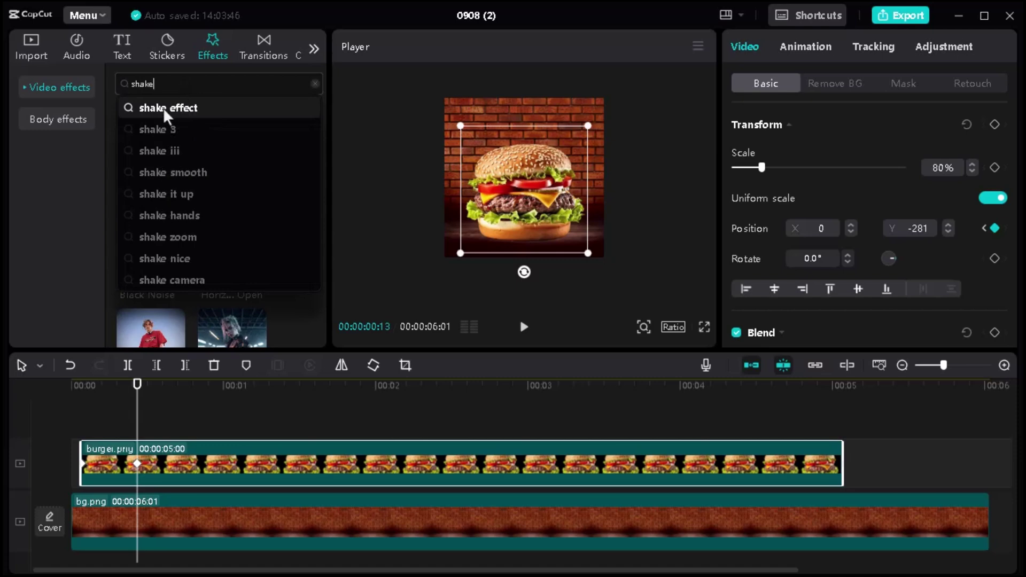
left_click(143, 110)
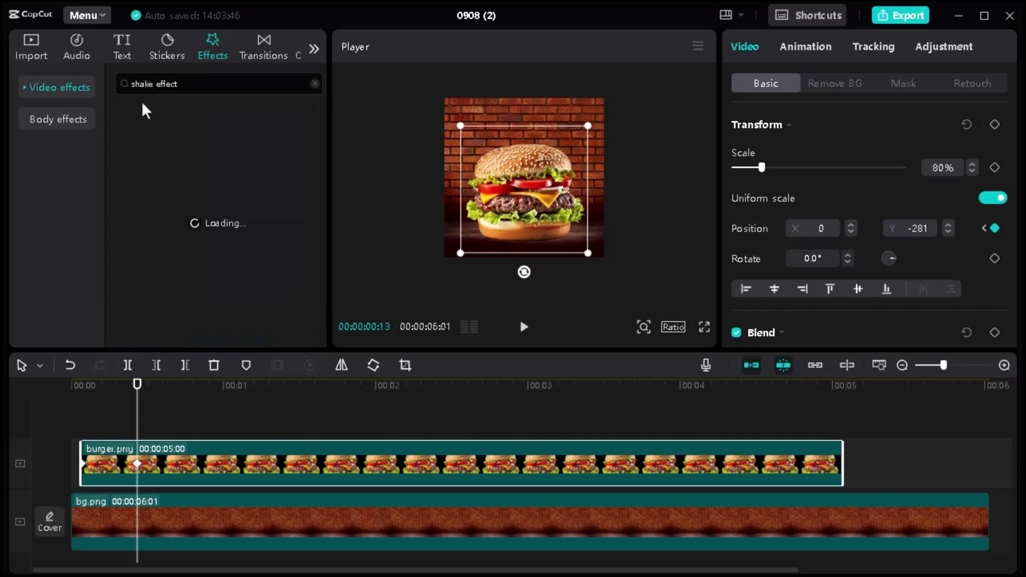
Apply the Shake effect to the burger clip and shorten it to a brief section around the landing at 00:00:00:13.
mouse_move(225, 246)
left_click_drag(225, 246, 131, 469)
left_click_drag(843, 470, 143, 486)
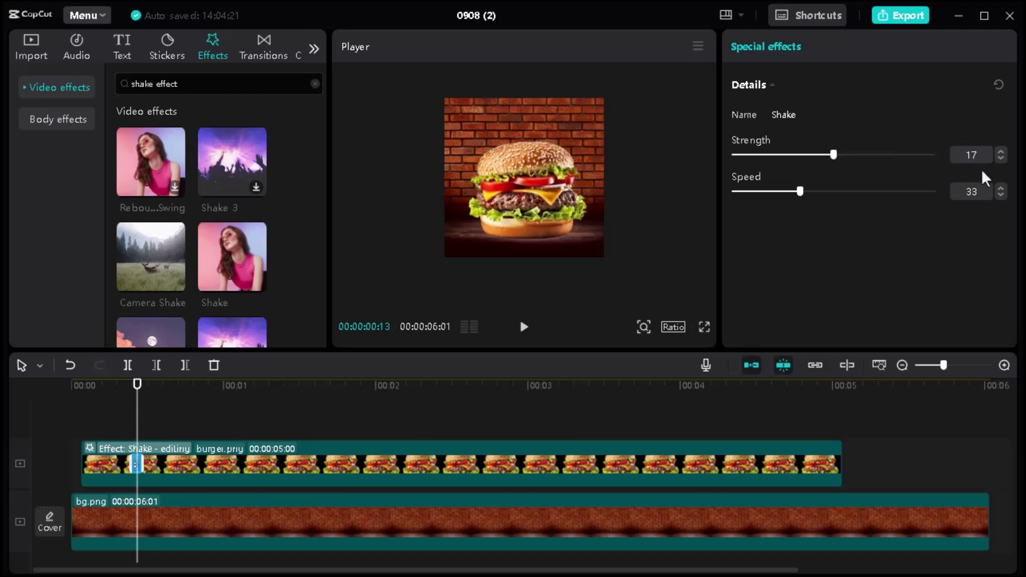
Set the Shake effect's strength and speed both to 17 and play back the burger's landing.
key("Tab")
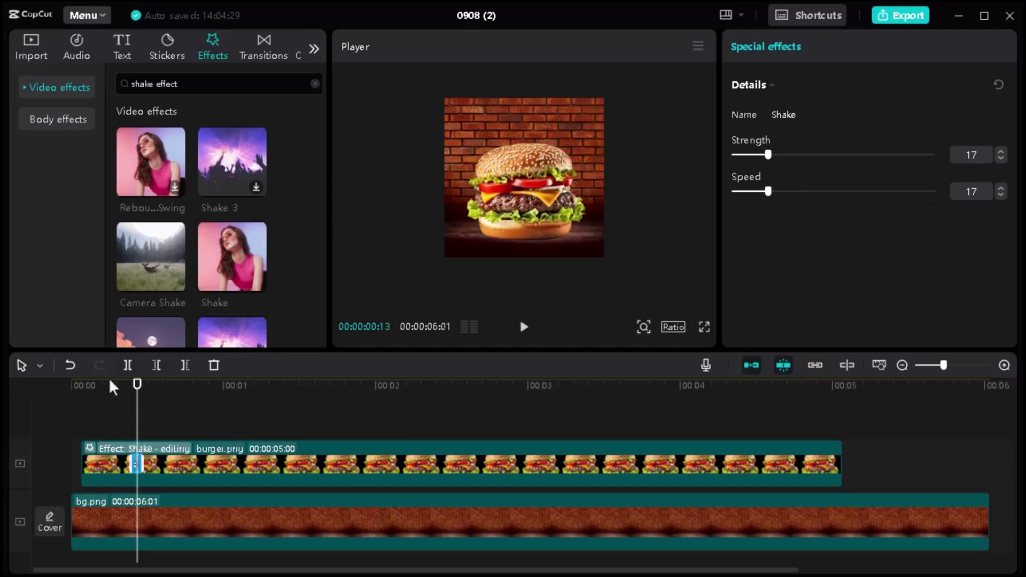
left_click_drag(137, 389, 97, 394)
key("space")
key("space")
left_click_drag(227, 392, 146, 393)
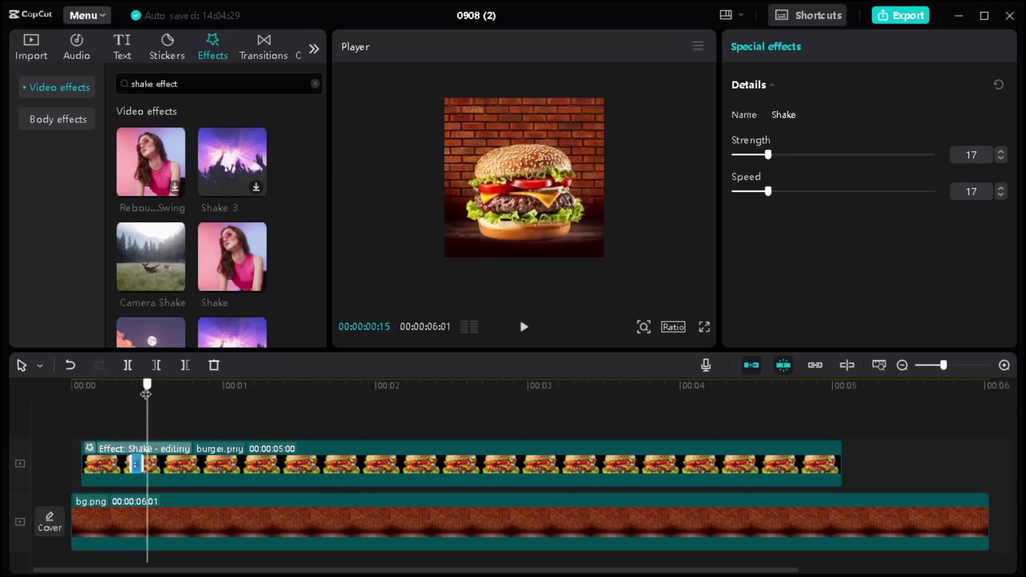
Raise the Shake effect's speed to 23 and play back the landing from 00:00:00:02.
left_click_drag(769, 187, 780, 191)
left_click_drag(146, 385, 80, 414)
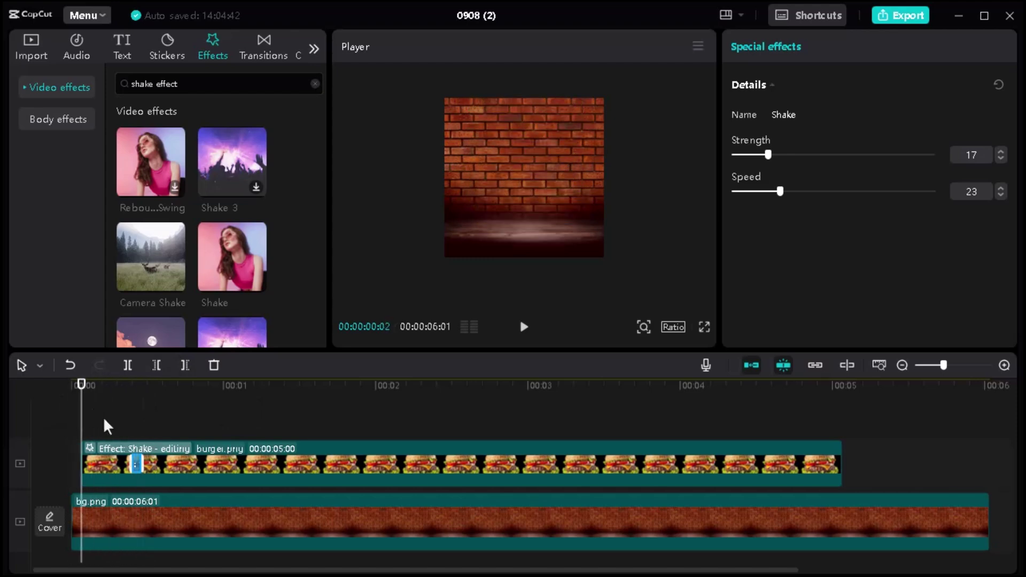
key("space")
key("space")
left_click_drag(206, 398, 142, 412)
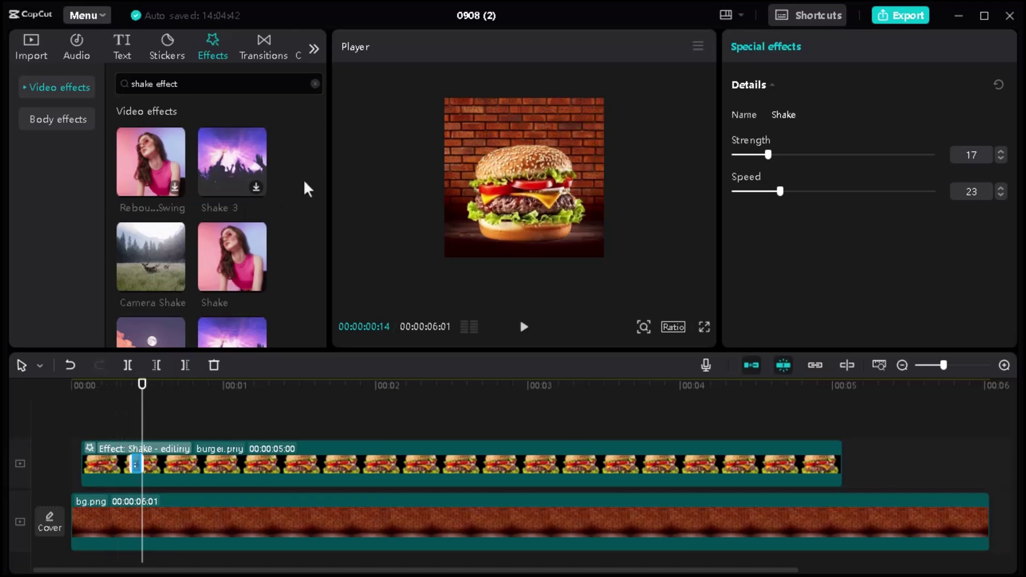
Place smoke.mp4 on a new track above the burger, starting at 00:00:00:14.
left_click(42, 54)
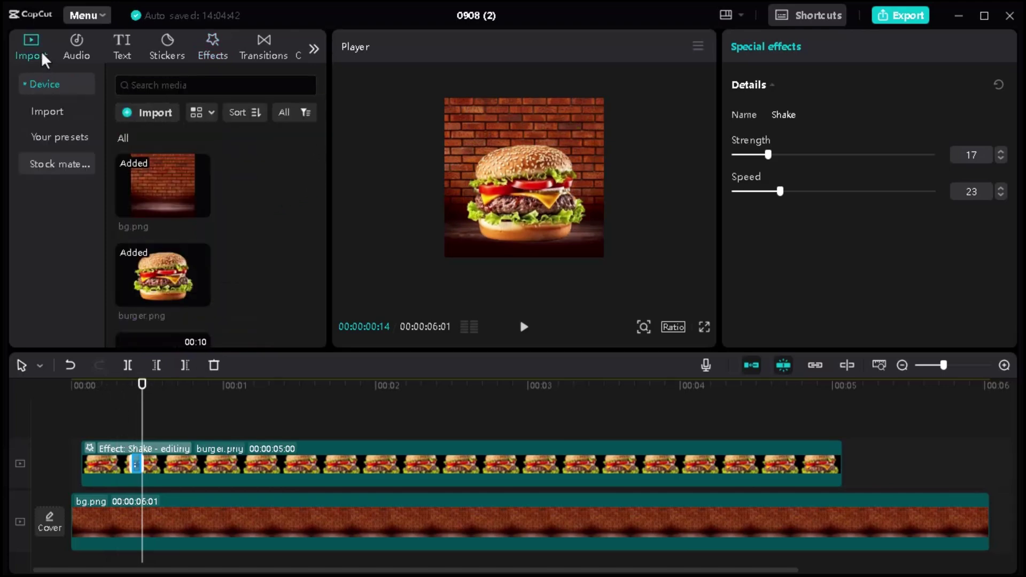
scroll(274, 200, "down", 5)
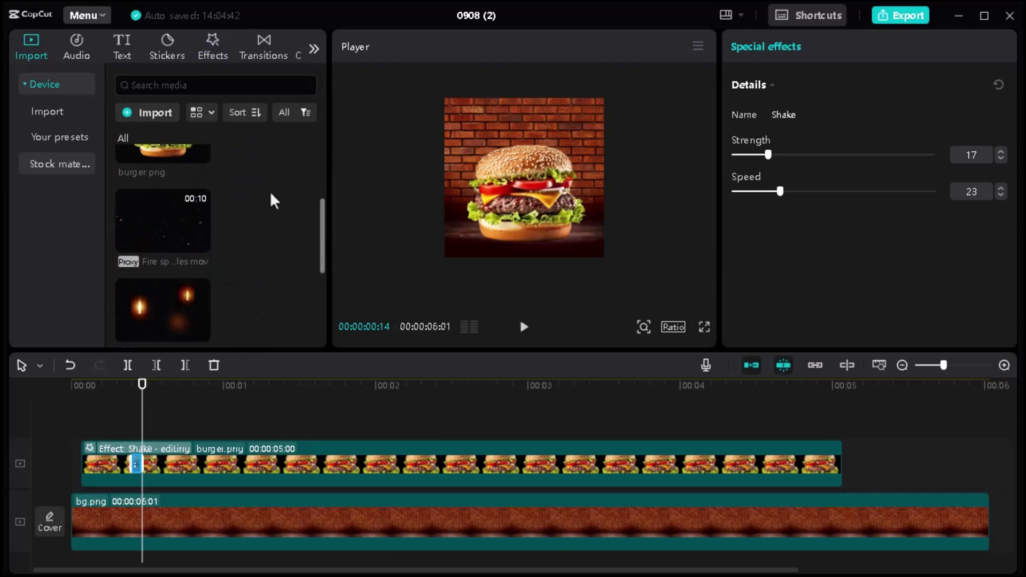
left_click_drag(159, 268, 145, 424)
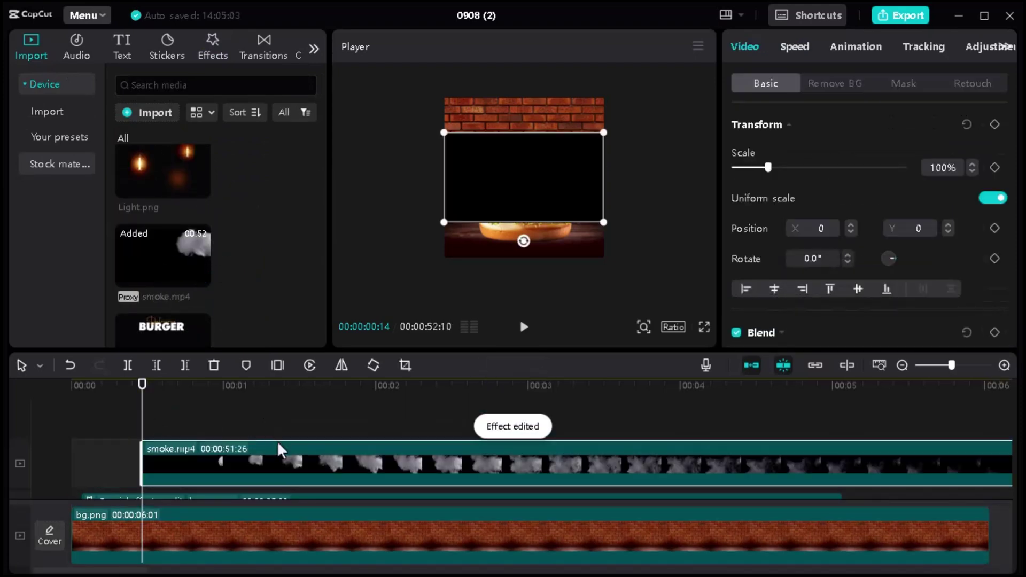
Set the smoke clip's blend mode to Screen and play back the burger's landing from 00:00:00:07.
scroll(858, 220, "down", 3)
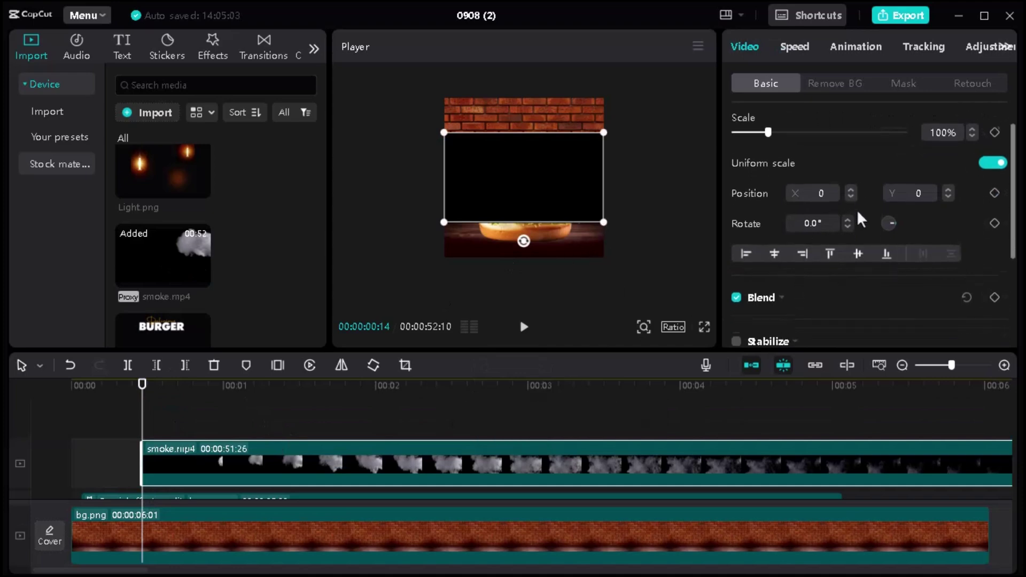
left_click(780, 219)
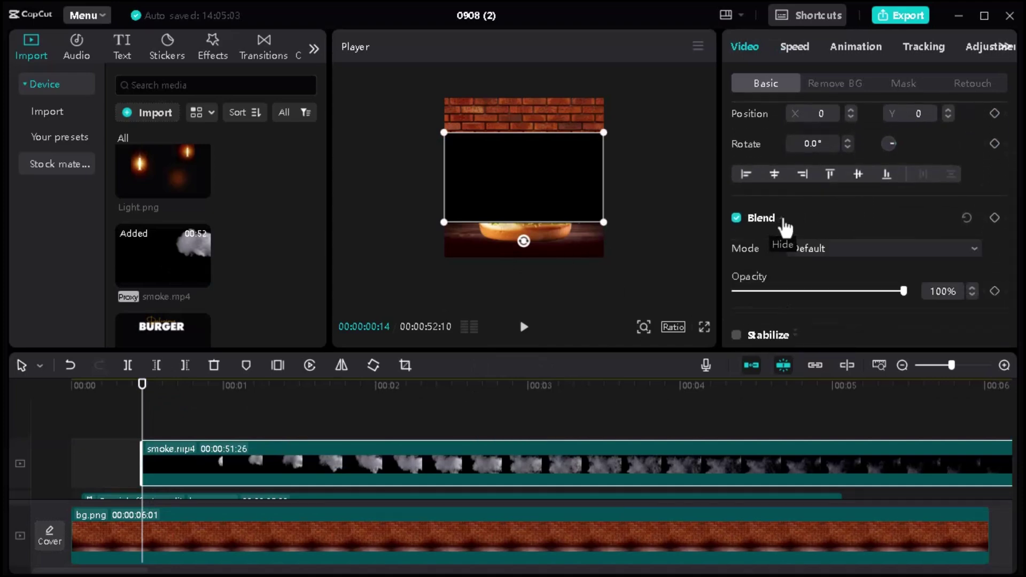
left_click(855, 251)
scroll(850, 246, "down", 2)
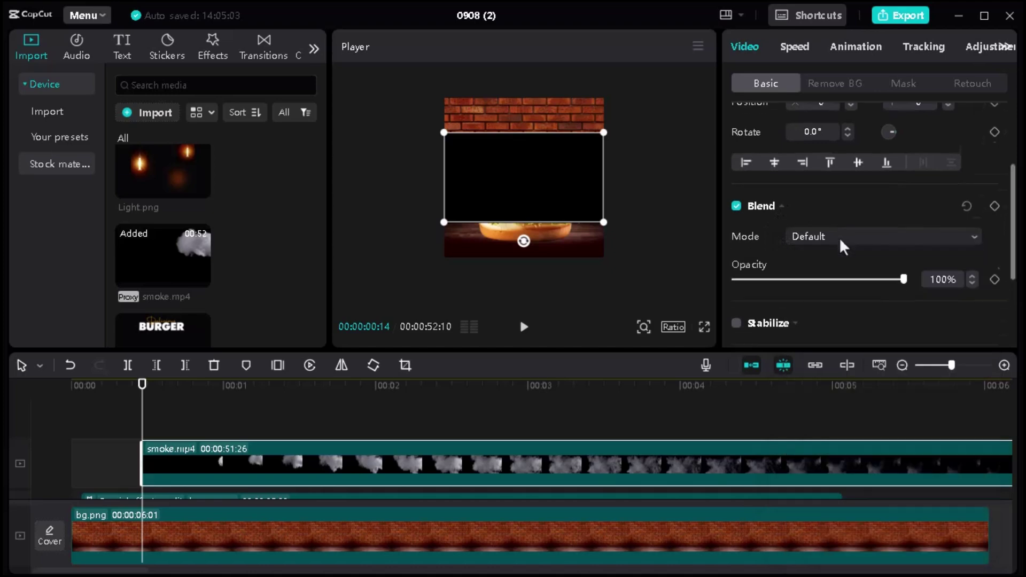
left_click(847, 193)
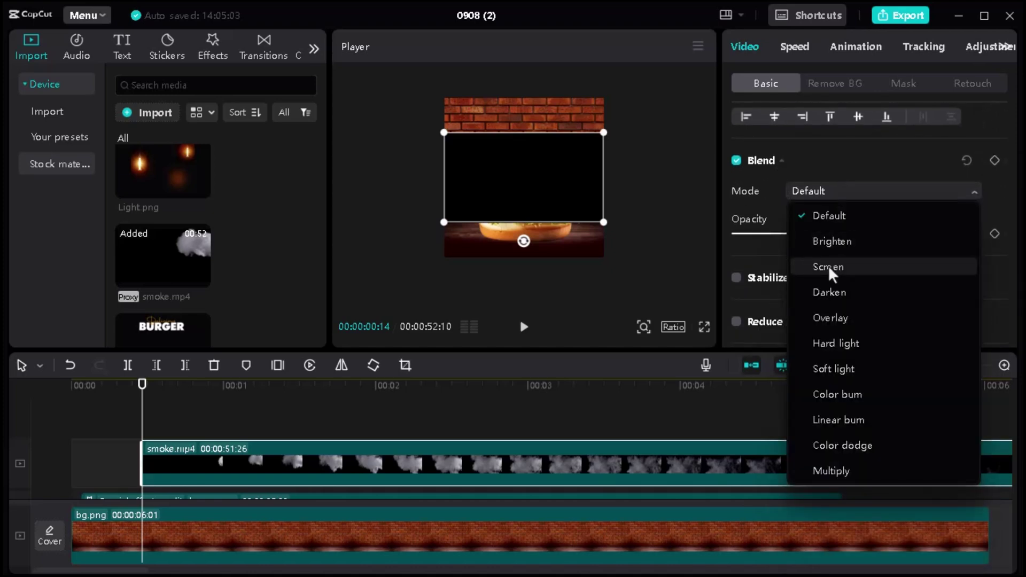
left_click(850, 270)
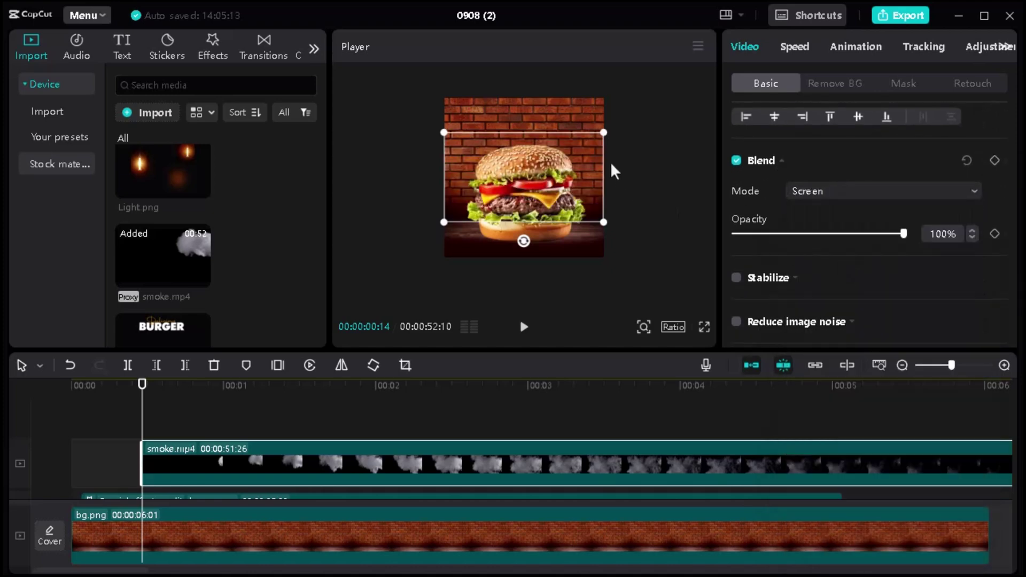
left_click(107, 391)
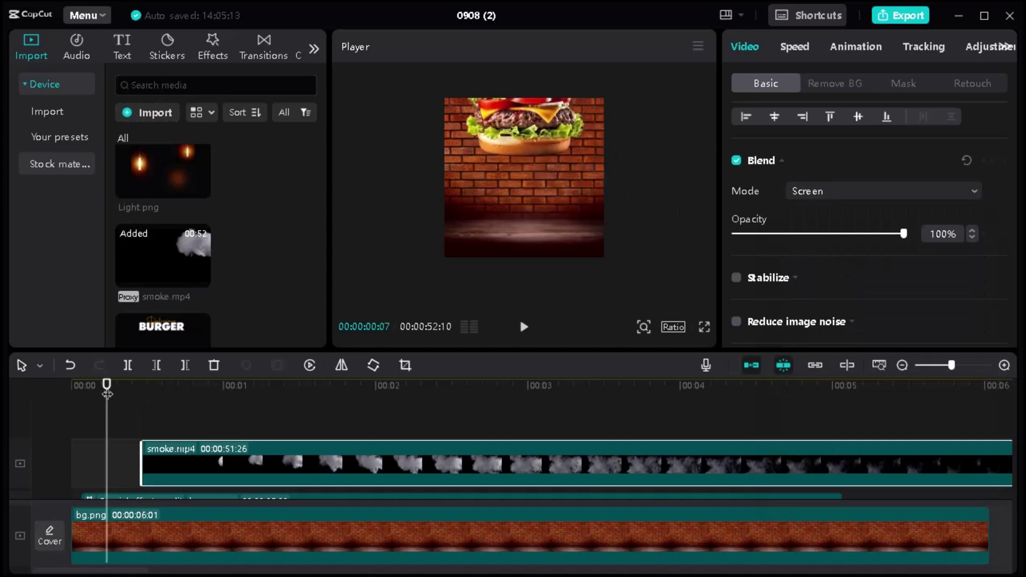
key("space")
key("space")
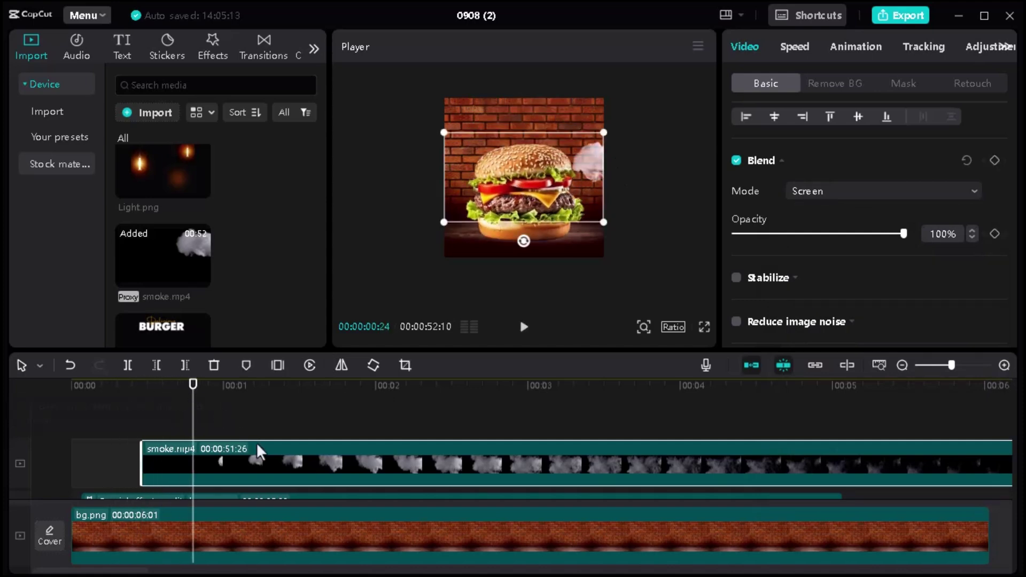
Move the smoke clip earlier, to start at about 00:00:00:06, and play the animation from the beginning.
left_click_drag(192, 395, 161, 396)
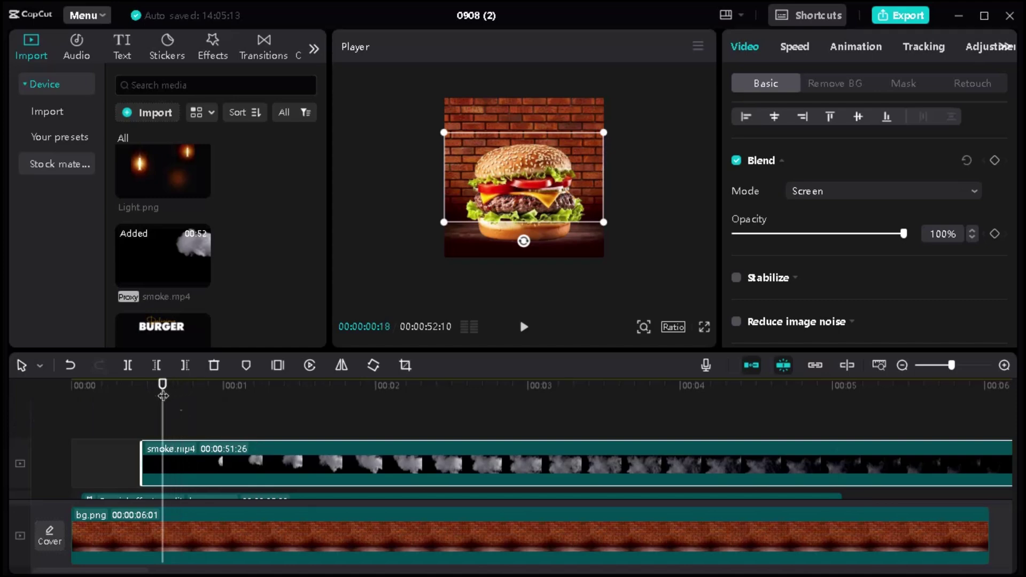
left_click_drag(249, 460, 208, 463)
left_click_drag(167, 387, 30, 387)
key("space")
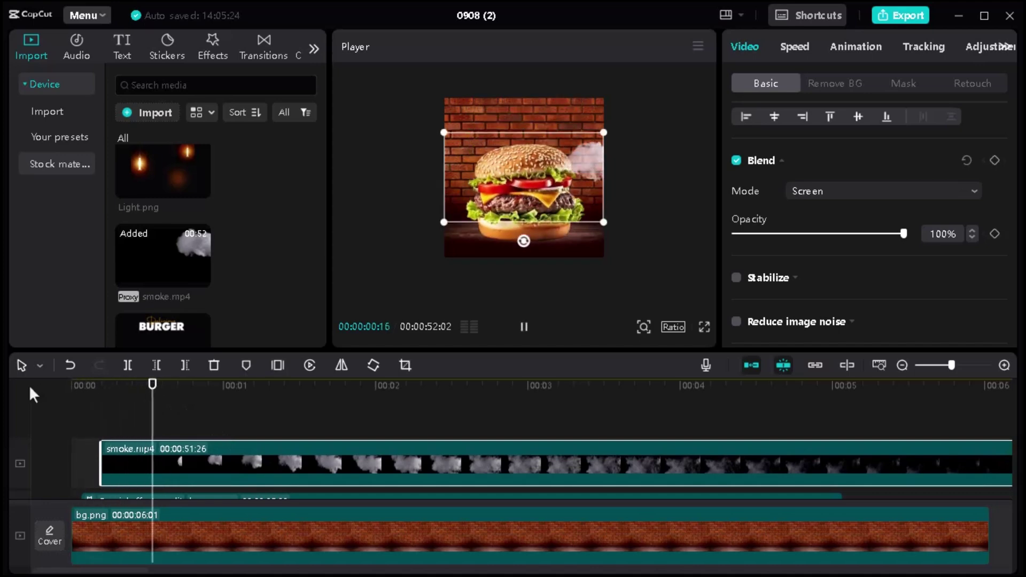
key("space")
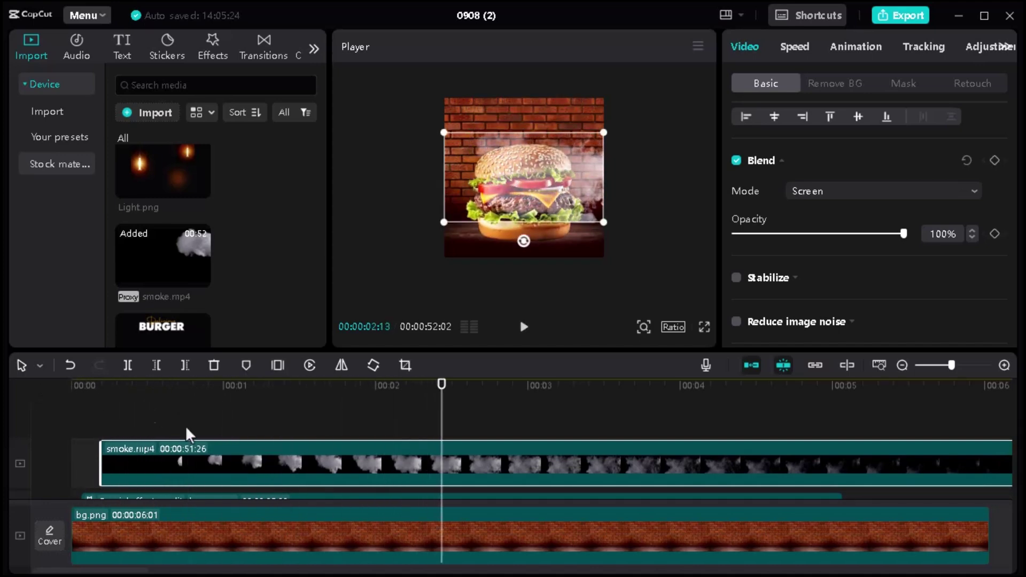
Move the smoke clip to a track beneath the burger, starting at about 00:00:00:03, and play it back from the beginning.
left_click_drag(442, 408, 106, 412)
scroll(271, 405, "down", 1)
left_click_drag(187, 431, 177, 474)
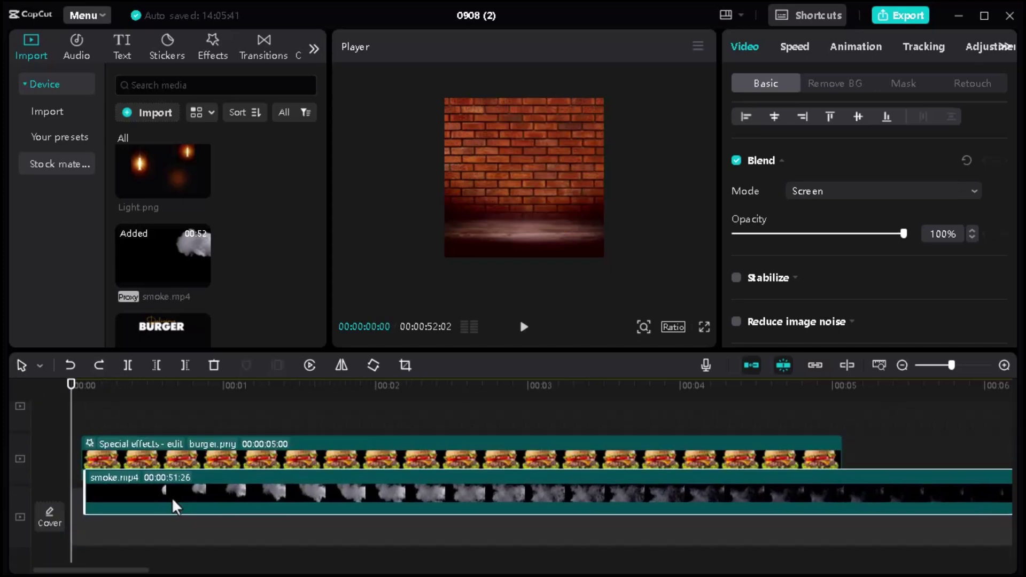
scroll(214, 413, "down", 1)
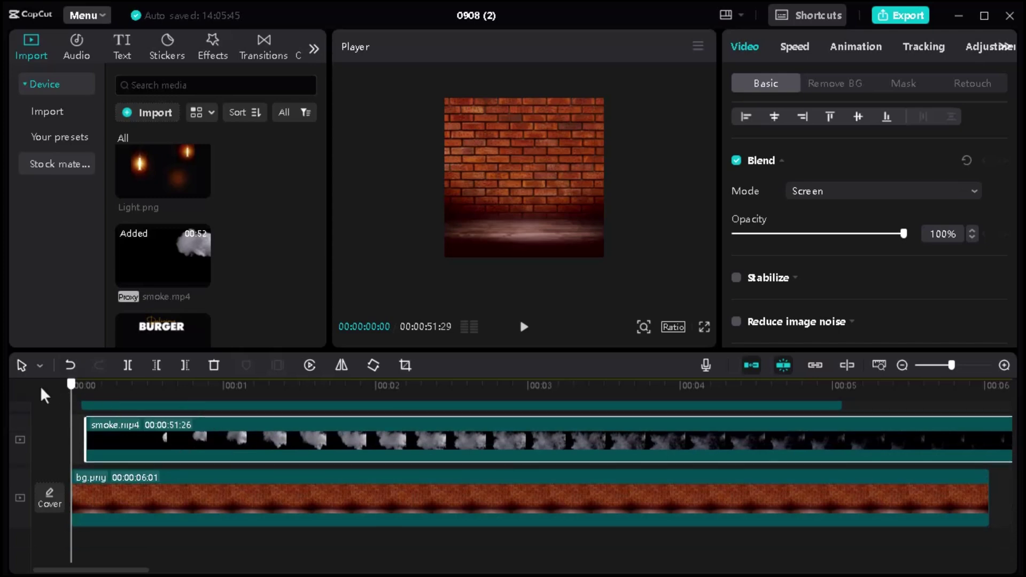
key("space")
key("space")
Deselect the smoke clip and replay the animation from the beginning to check the smoke behind the burger.
left_click_drag(294, 392, 71, 392)
scroll(222, 446, "up", 2)
left_click(285, 410)
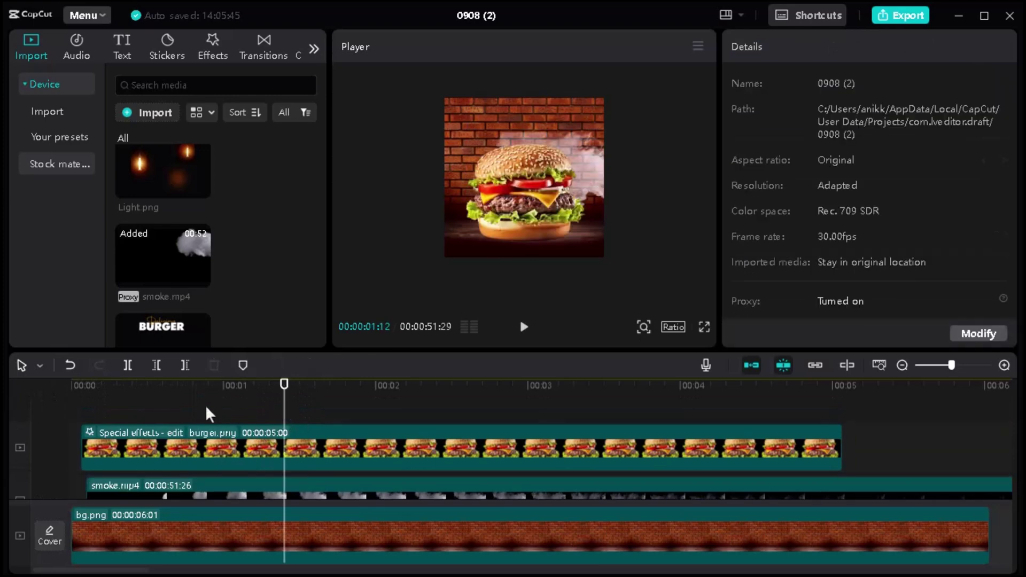
left_click(186, 411)
left_click_drag(187, 392, 71, 392)
key("space")
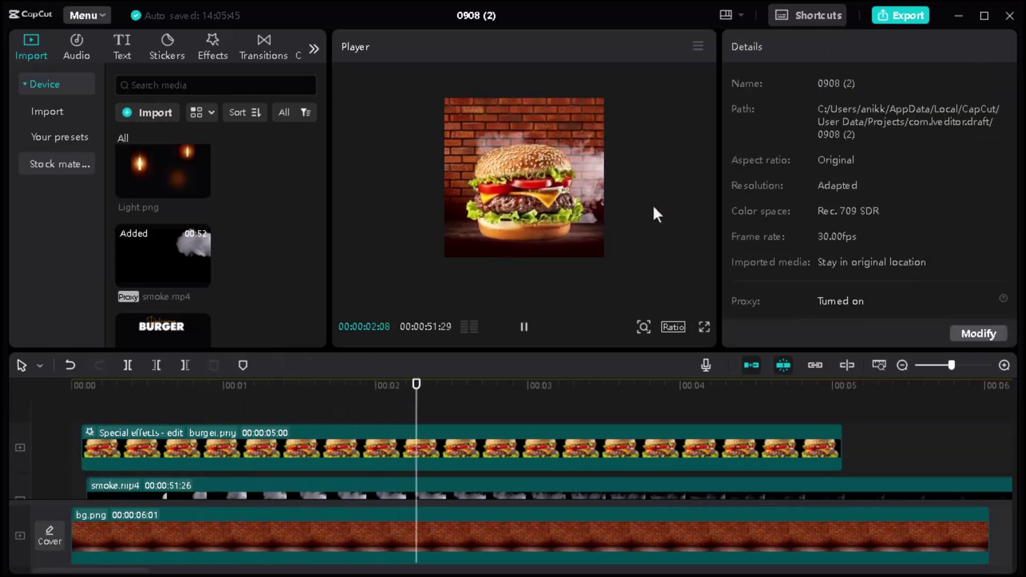
key("space")
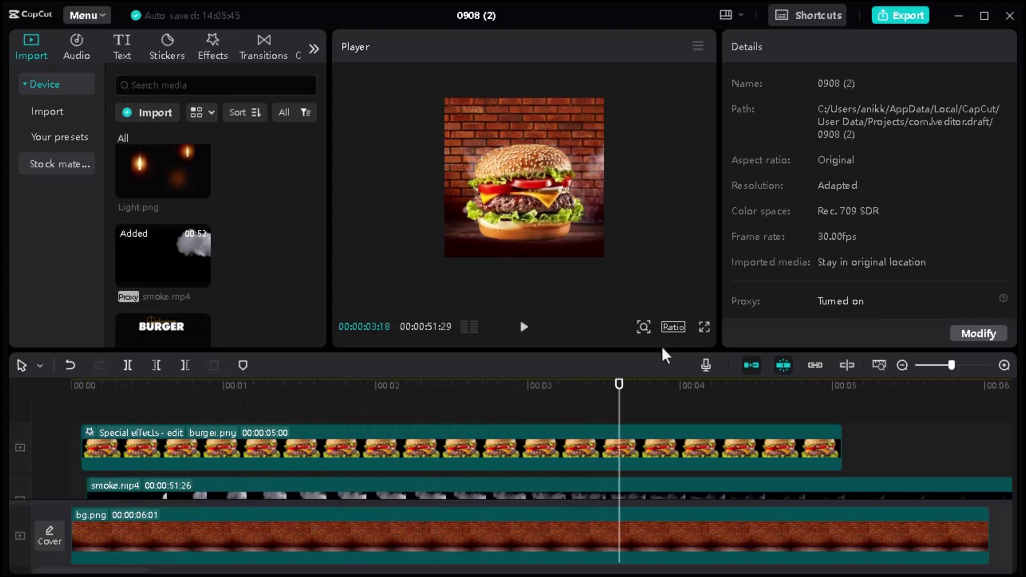
Scale the smoke clip to 140%, position it at X -230, Y 153, and play the animation from the beginning.
scroll(411, 470, "down", 1)
left_click(405, 470)
left_click_drag(444, 132, 391, 118)
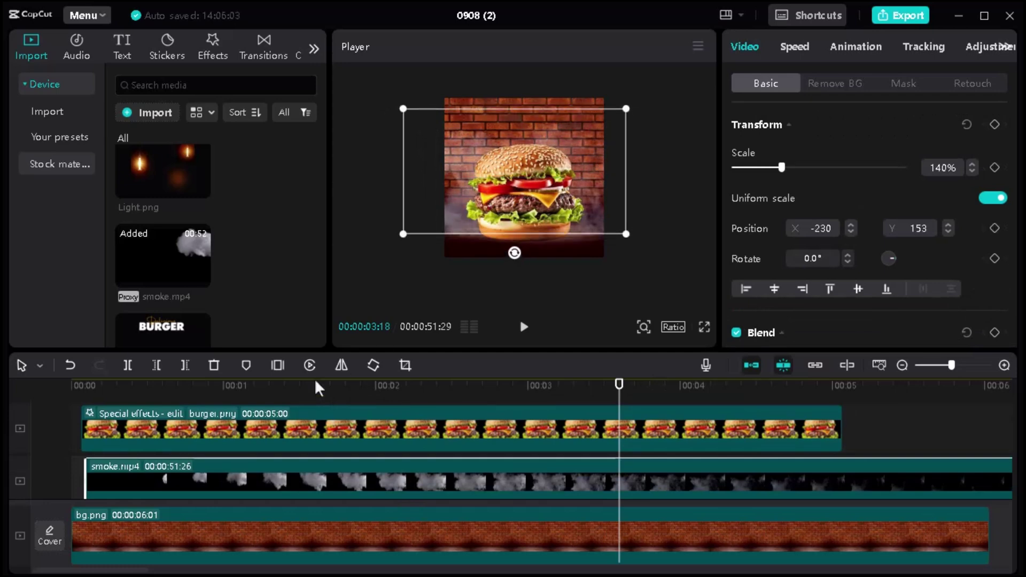
left_click_drag(619, 384, 71, 385)
key("space")
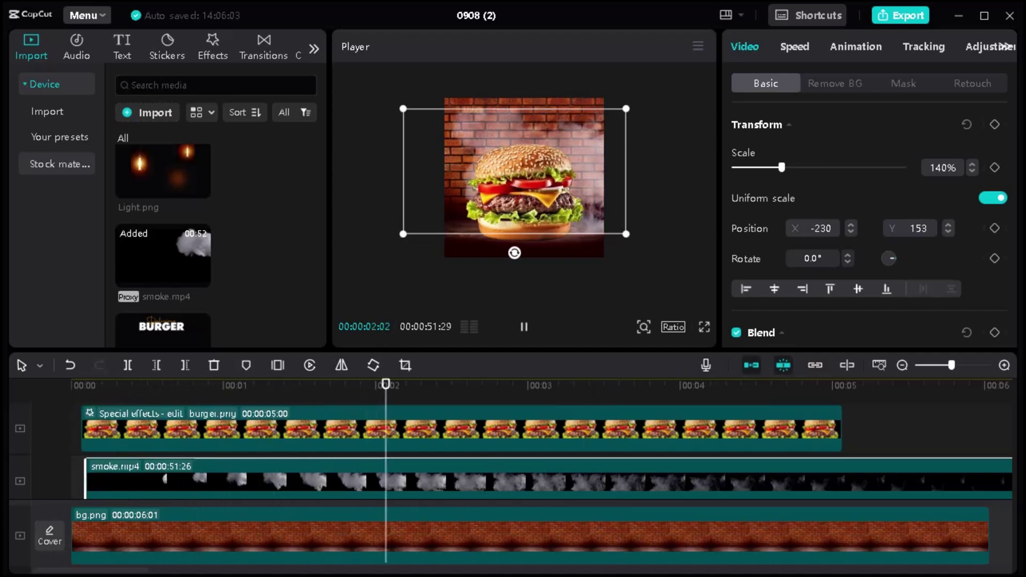
key("space")
Place Text.png on a new track above the burger, starting at 00:00:01:04.
left_click_drag(505, 396, 243, 393)
scroll(285, 417, "up", 2)
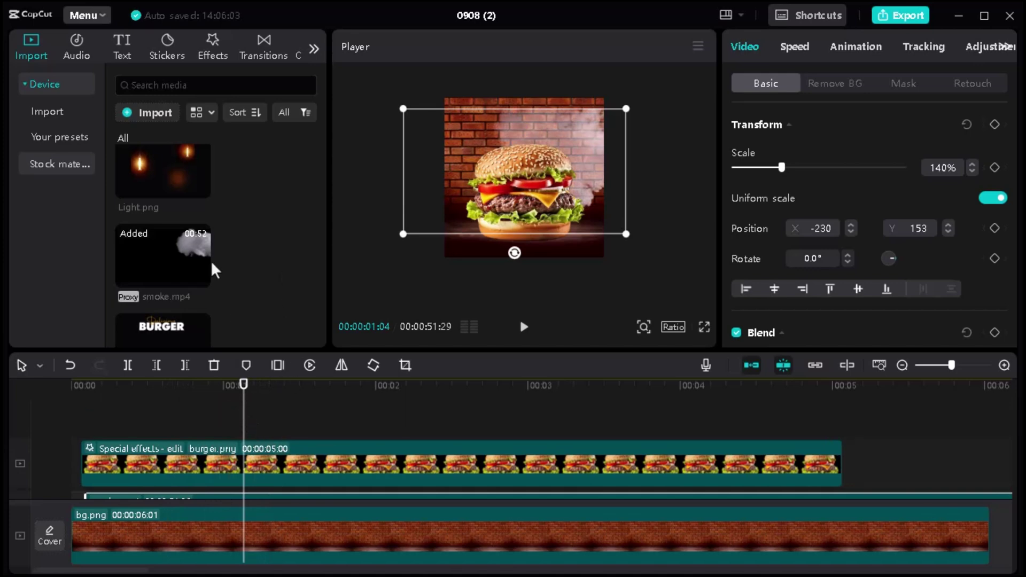
scroll(212, 260, "down", 2)
left_click_drag(176, 281, 253, 419)
Place Light.png on a new track above the Text.png clip, starting at 00:00:01:04.
scroll(230, 210, "down", 3)
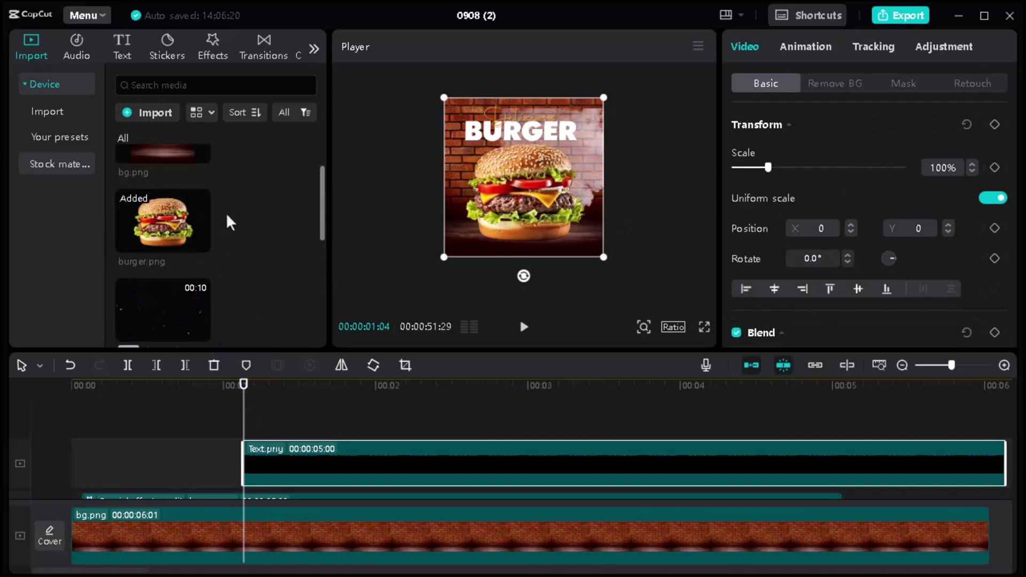
left_click_drag(175, 322, 243, 415)
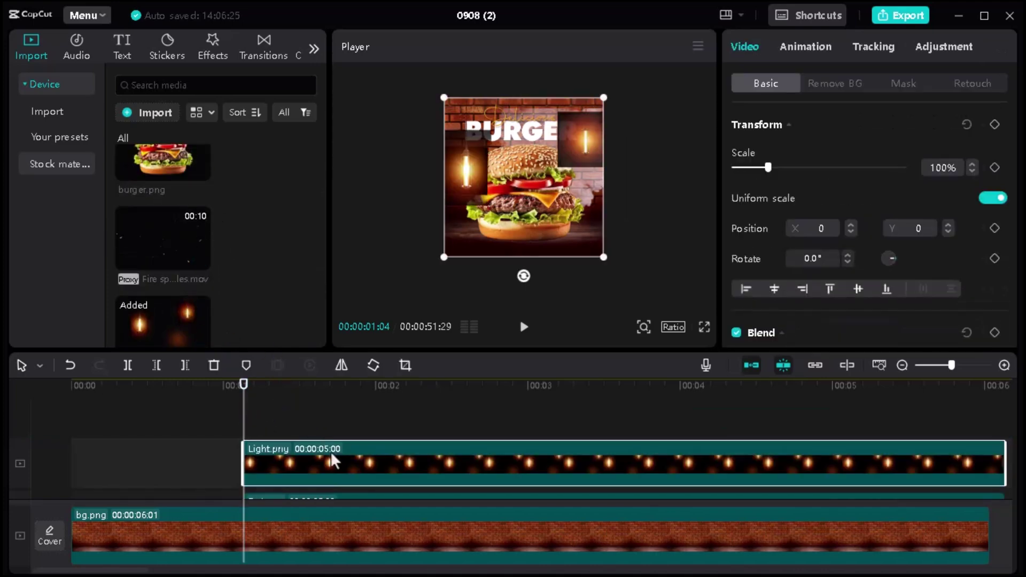
scroll(323, 449, "down", 1)
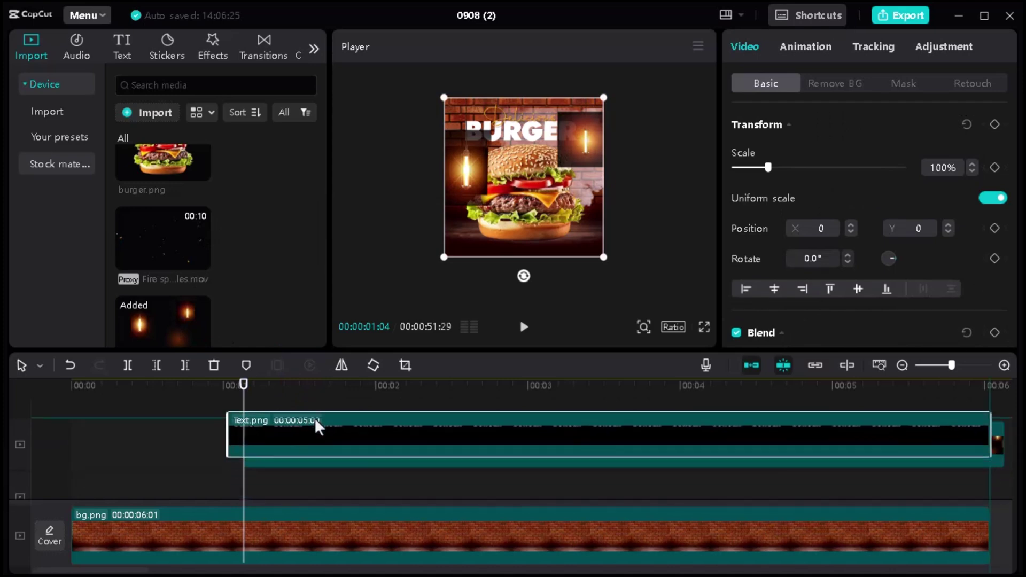
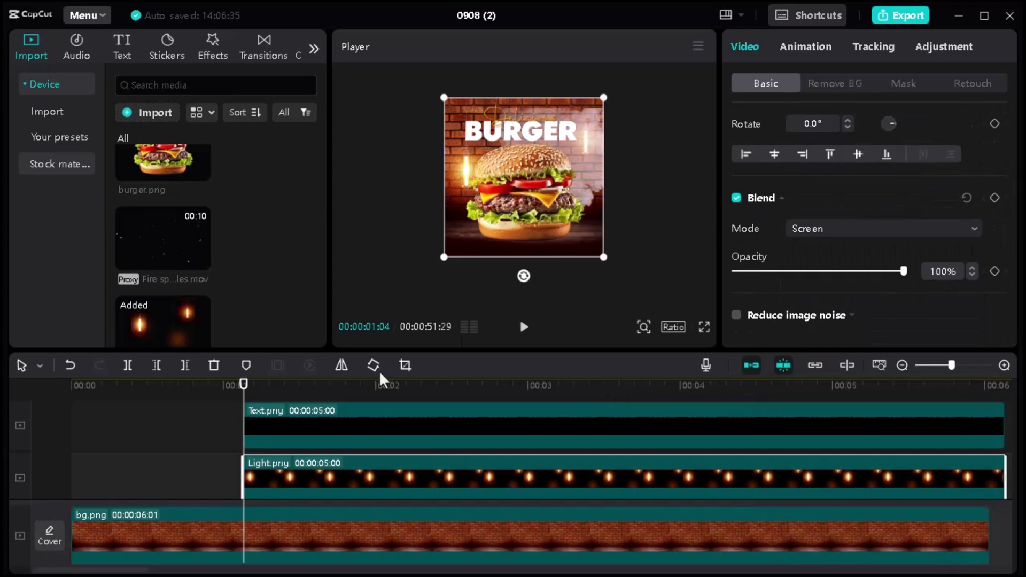
Apply the Slide Down entrance animation to the Text.png clip.
left_click(293, 440)
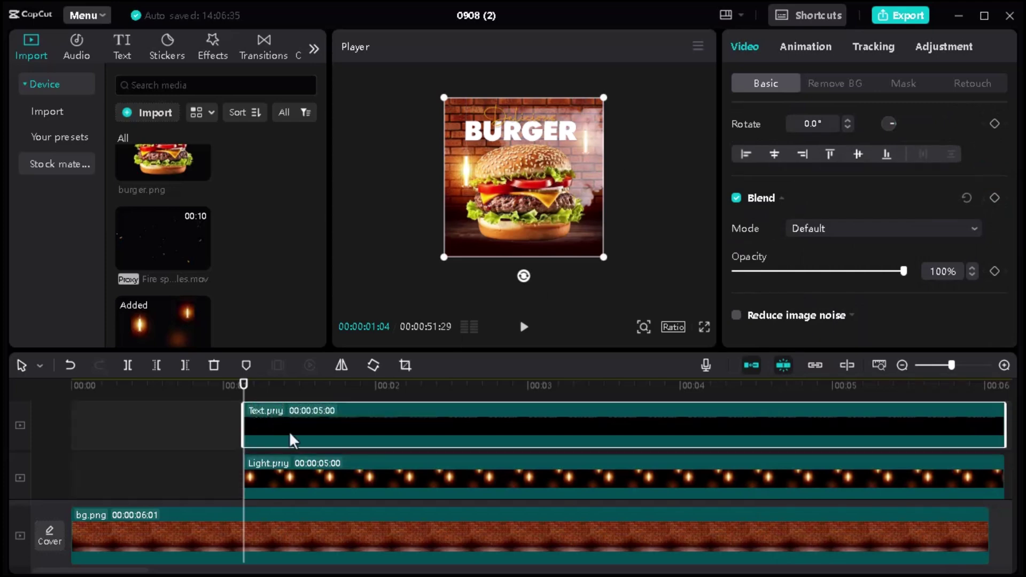
left_click(311, 476)
left_click(339, 438, "ctrl")
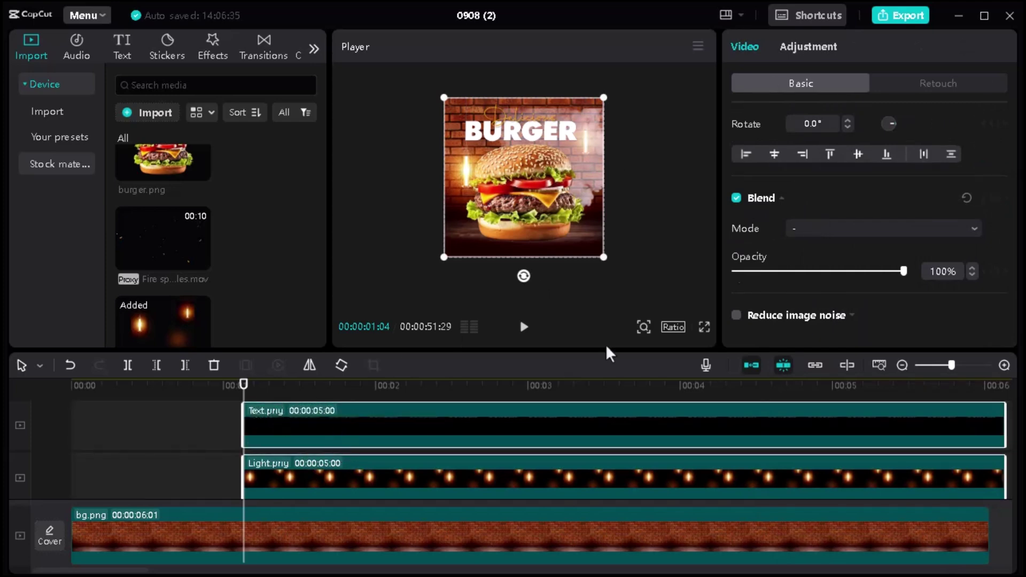
left_click(175, 444)
left_click(298, 431)
left_click_drag(172, 385, 246, 384)
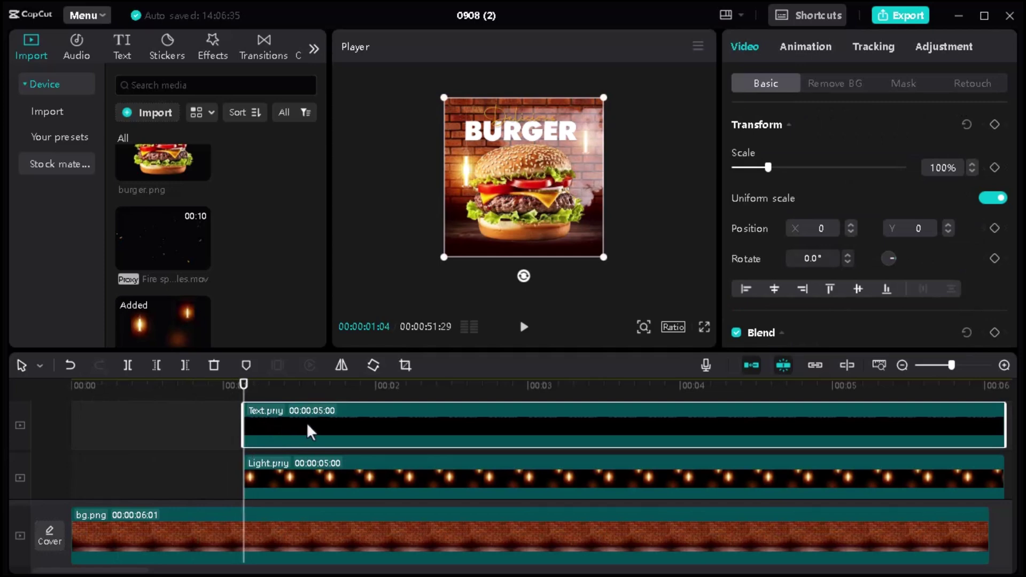
left_click(807, 47)
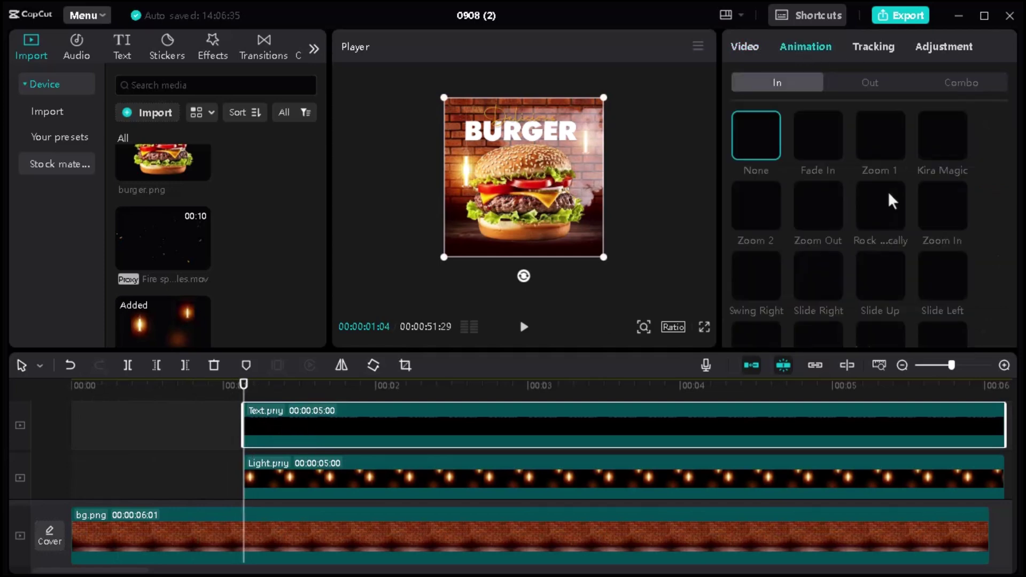
scroll(853, 274, "down", 2)
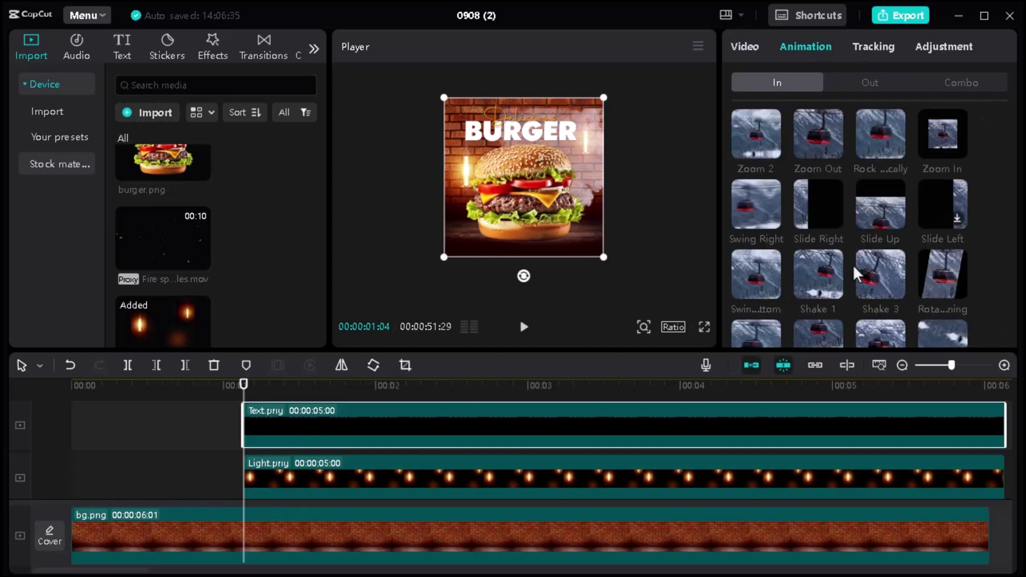
scroll(858, 273, "down", 2)
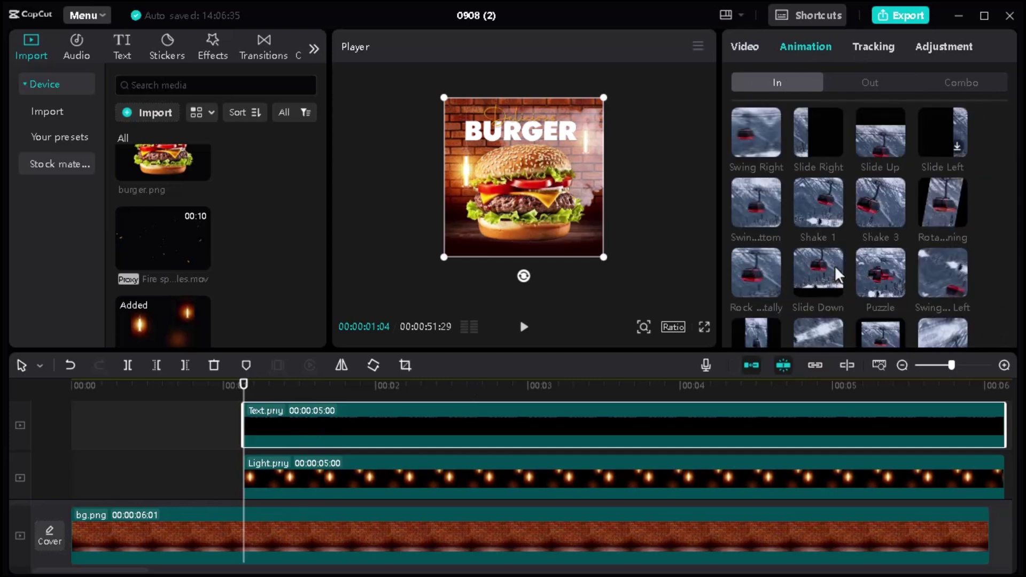
left_click(836, 271)
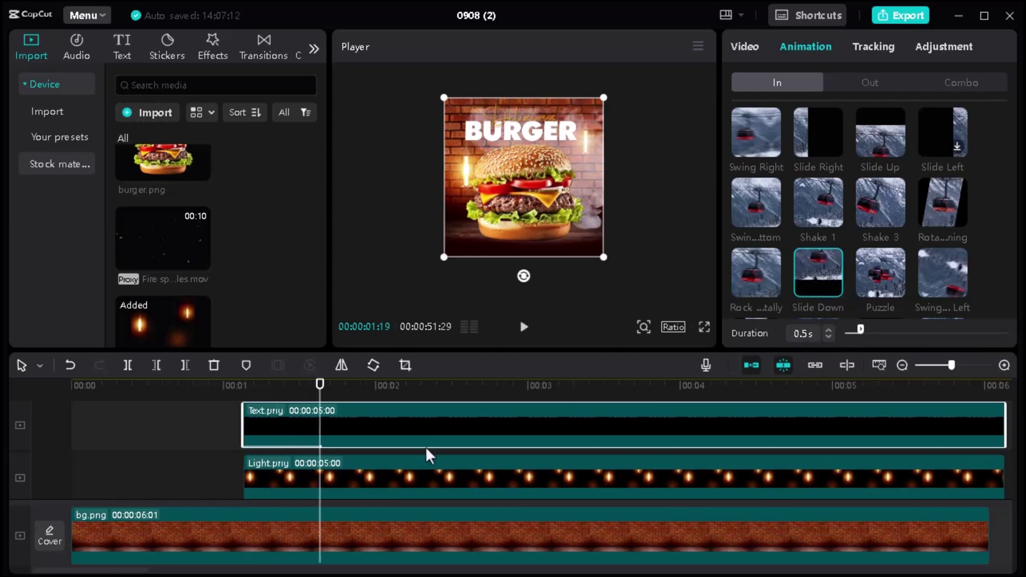
Apply the Slide Down entrance animation to the Light.png clip and play the composition from the beginning.
left_click(406, 474)
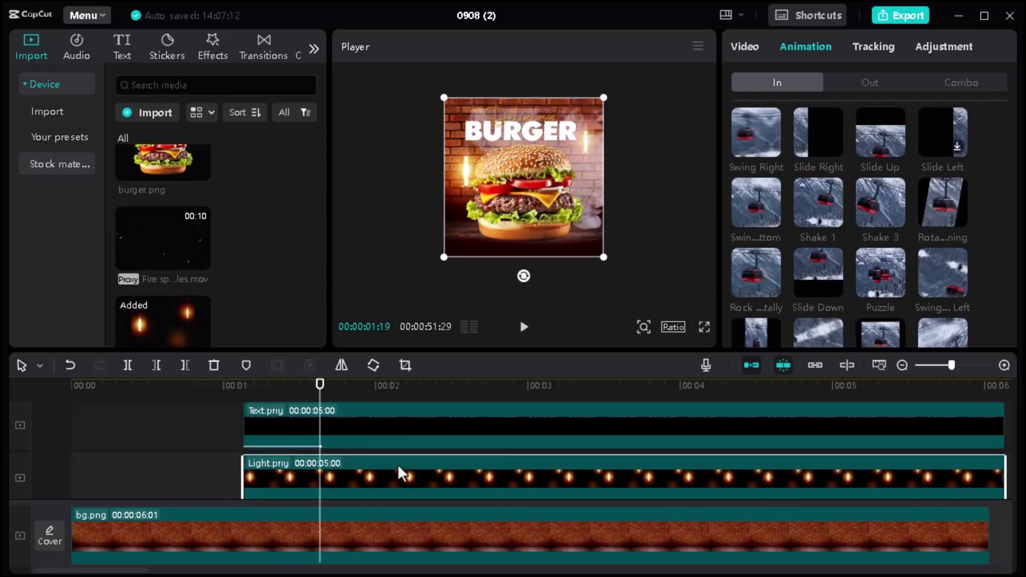
left_click(827, 286)
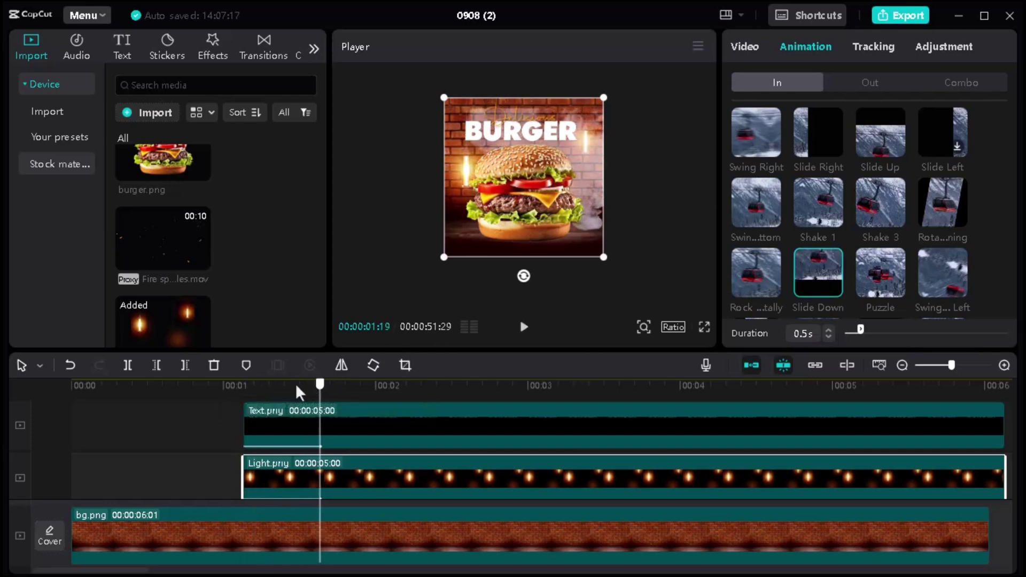
left_click_drag(297, 390, 10, 392)
key("space")
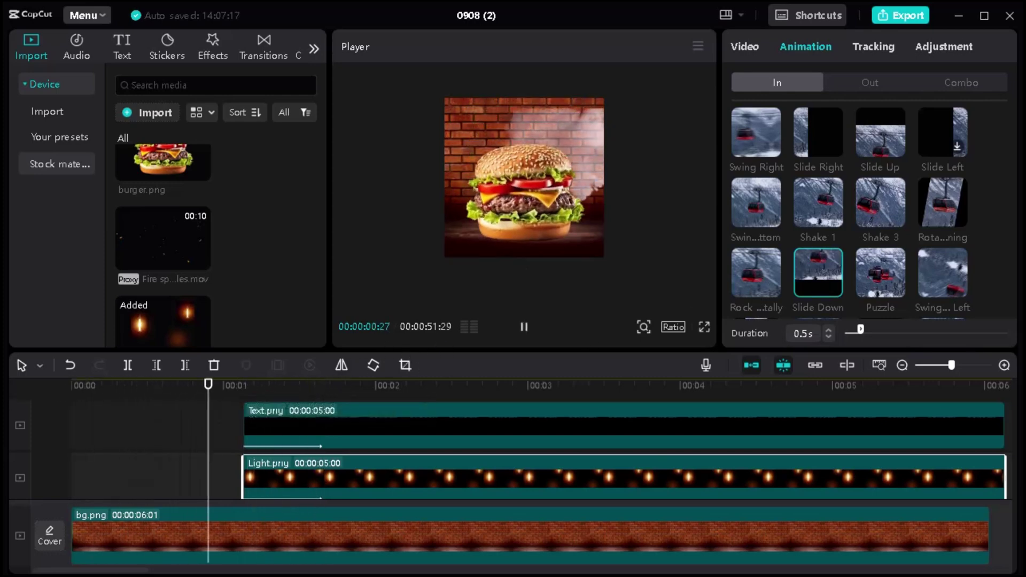
key("space")
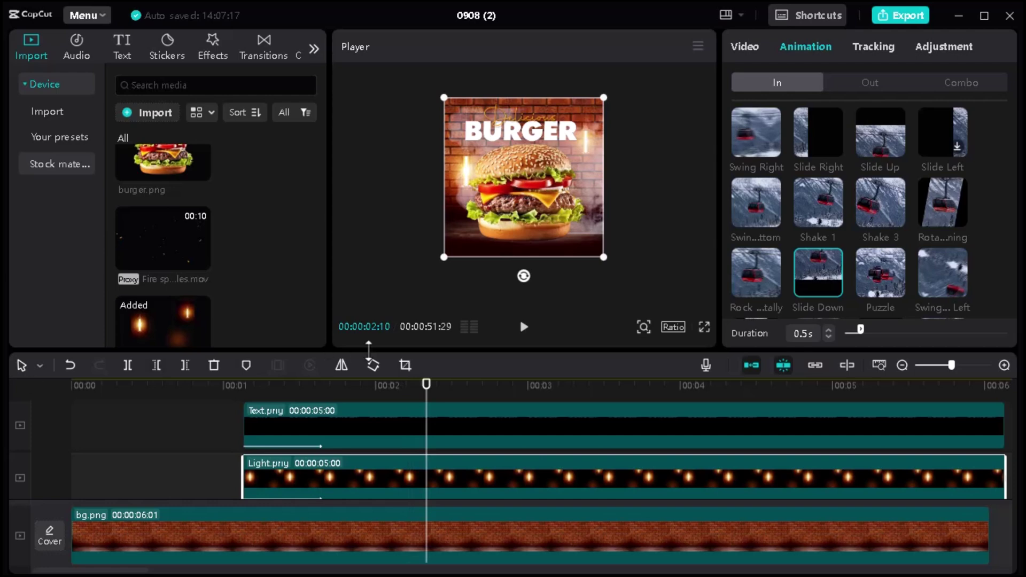
Place Fire sparkles.mov on a new track above the Text.png clip, starting at 00:00:02:01.
mouse_move(427, 383)
left_mouse_down()
mouse_move(442, 368)
mouse_move(481, 389)
mouse_move(414, 382)
left_mouse_up()
left_click_drag(72, 383, 380, 381)
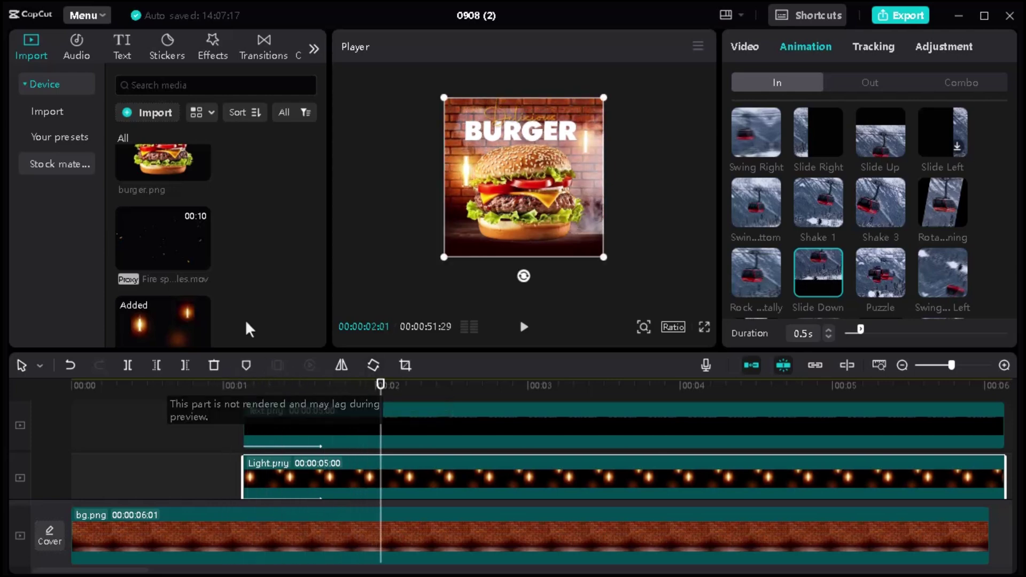
scroll(238, 284, "down", 2)
scroll(236, 252, "up", 2)
left_click(212, 240)
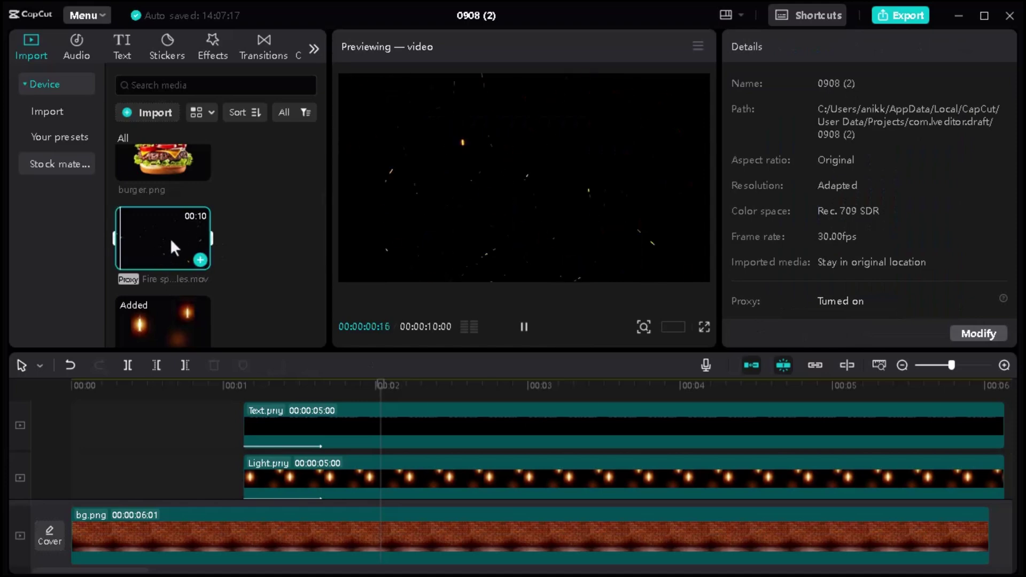
left_click_drag(168, 235, 389, 428)
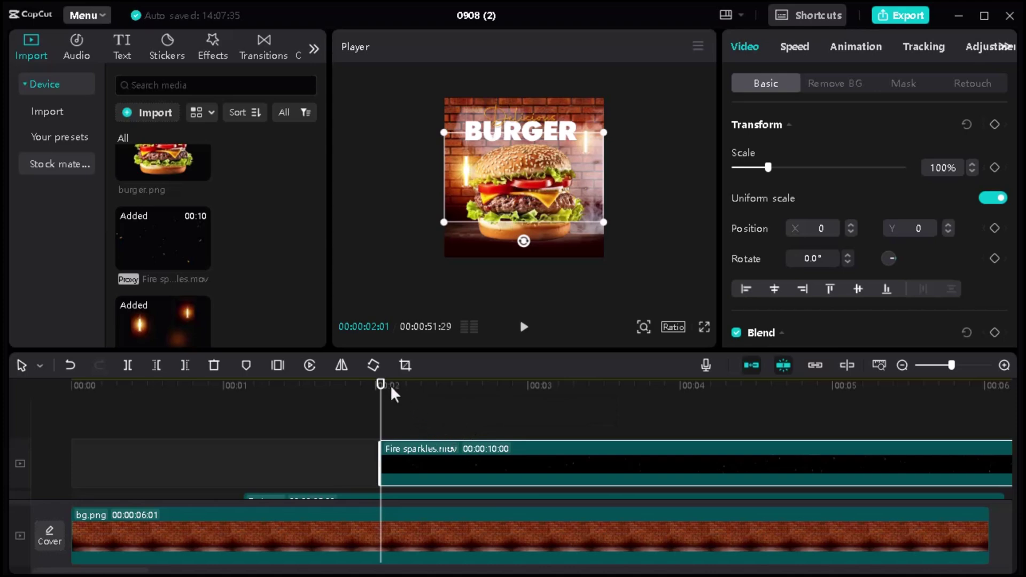
Move the Fire sparkles.mov clip so that it starts at 00:00:01:29.
left_click_drag(390, 389, 481, 393)
left_click(371, 417)
left_click(465, 455)
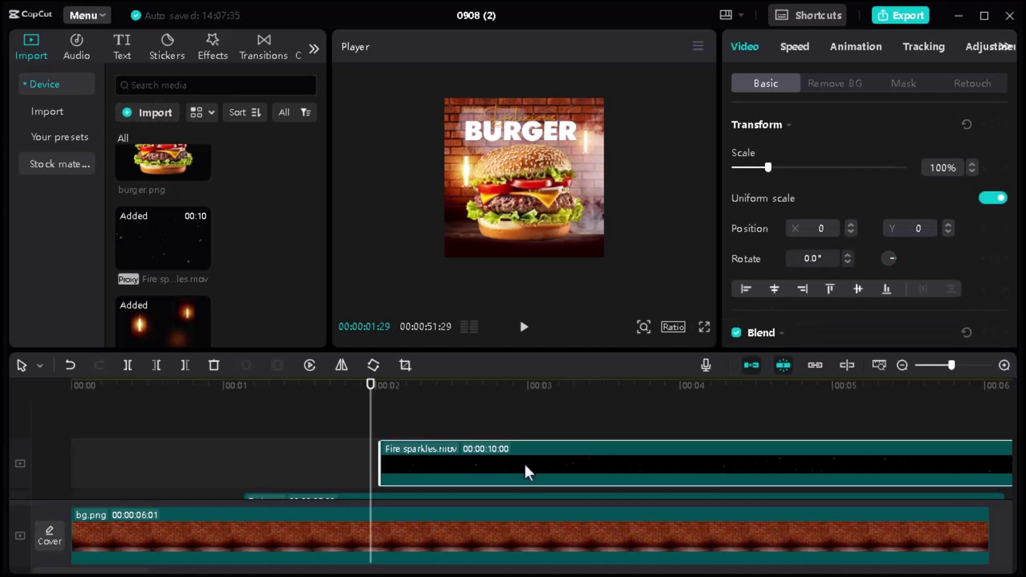
mouse_move(522, 470)
left_mouse_down()
mouse_move(506, 470)
mouse_move(520, 474)
left_mouse_up()
Set the Fire sparkles.mov clip's blend mode to Screen, enlarge it beyond the frame's width and shift it to X -316.
scroll(851, 234, "down", 4)
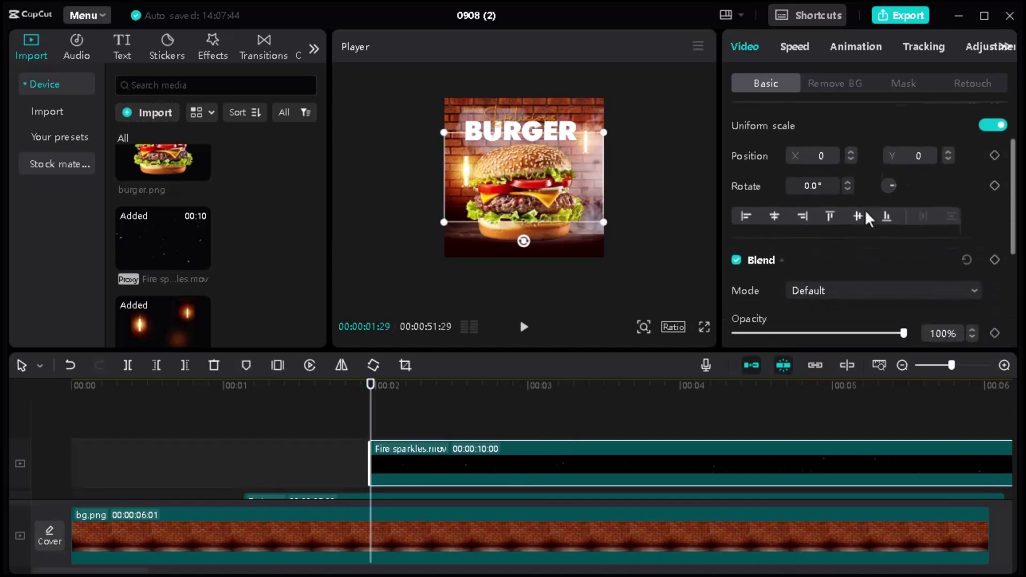
left_click(847, 254)
left_click(829, 330)
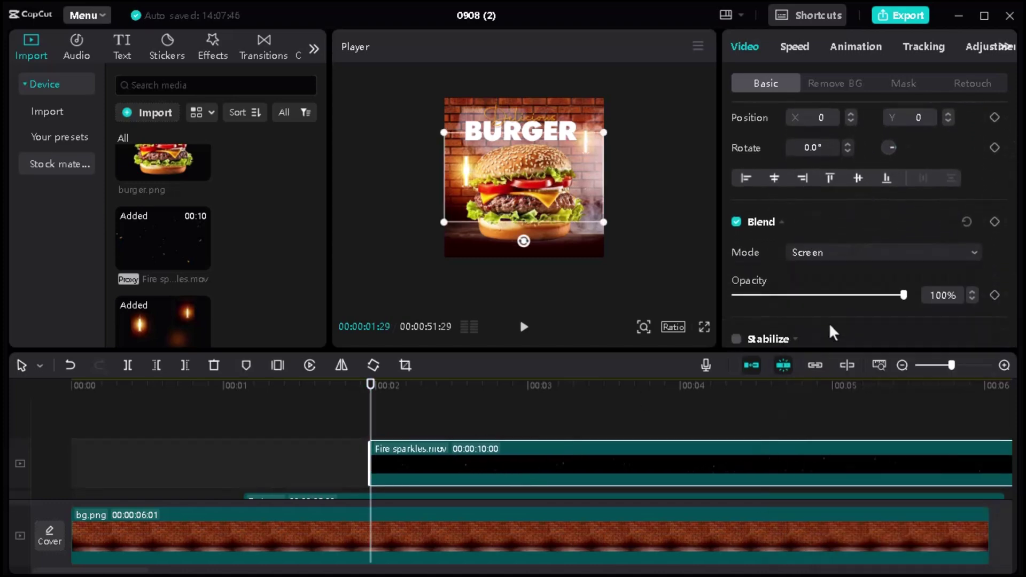
left_click_drag(603, 132, 656, 114)
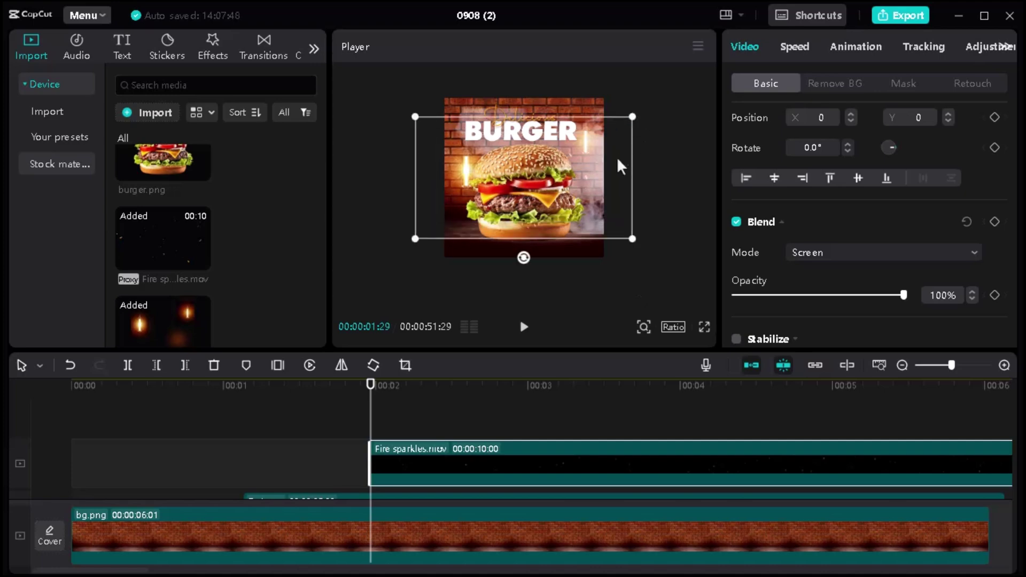
left_click_drag(608, 171, 596, 170)
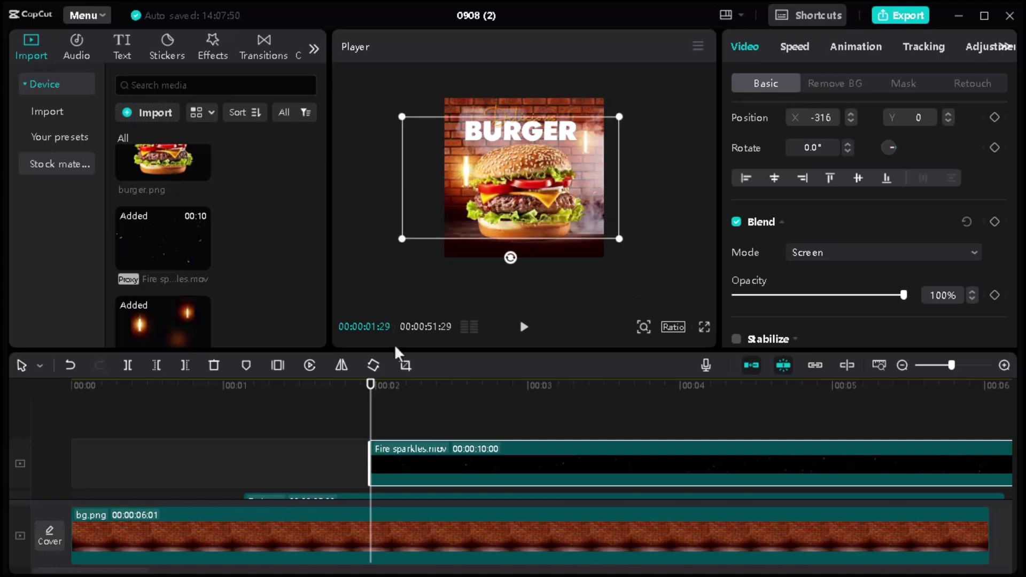
Play the animation full screen from the beginning to check the sparkles, title and lights, and return to the editor.
left_click_drag(368, 389, 72, 389)
left_click(706, 327)
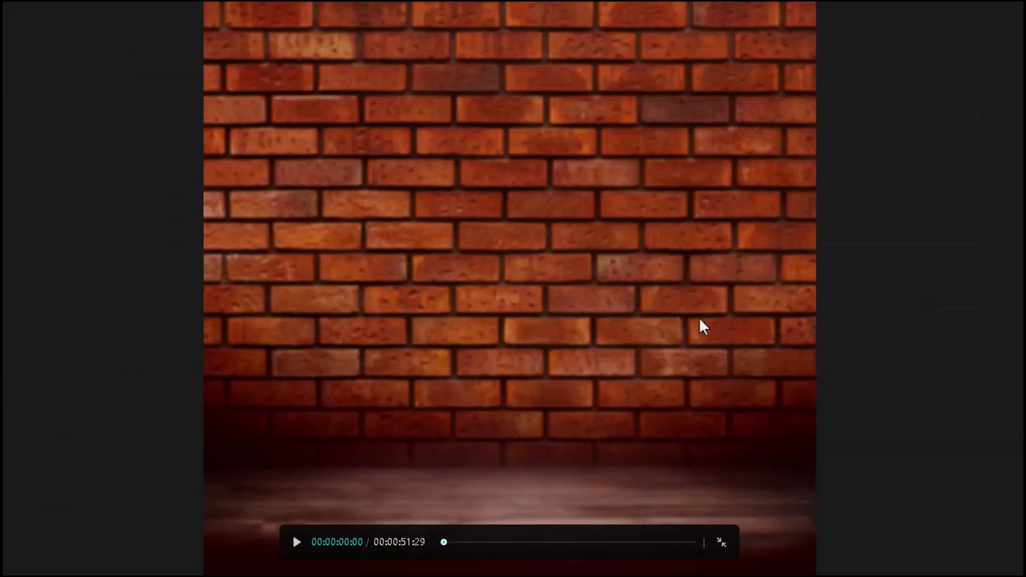
key("space")
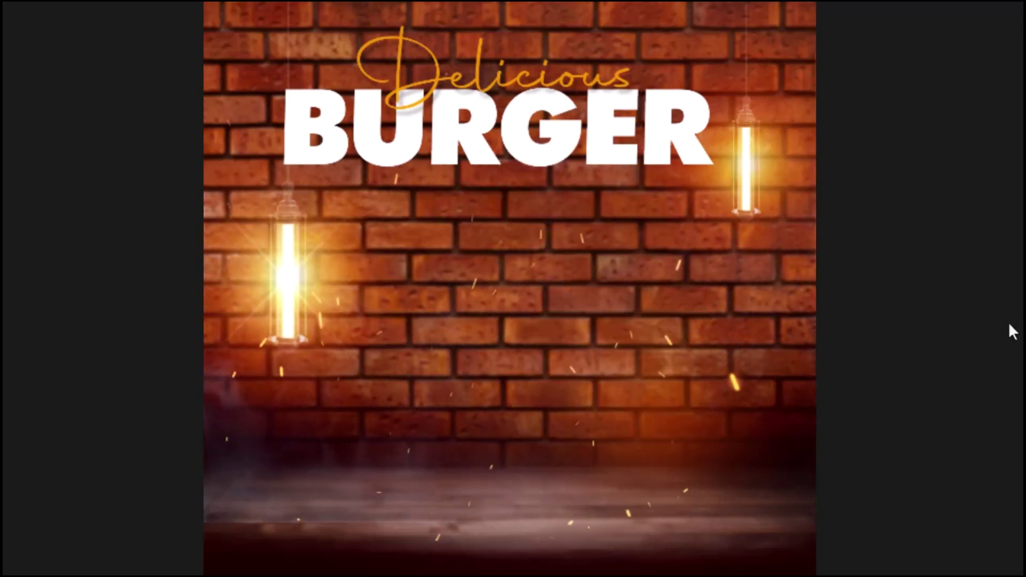
key("Escape")
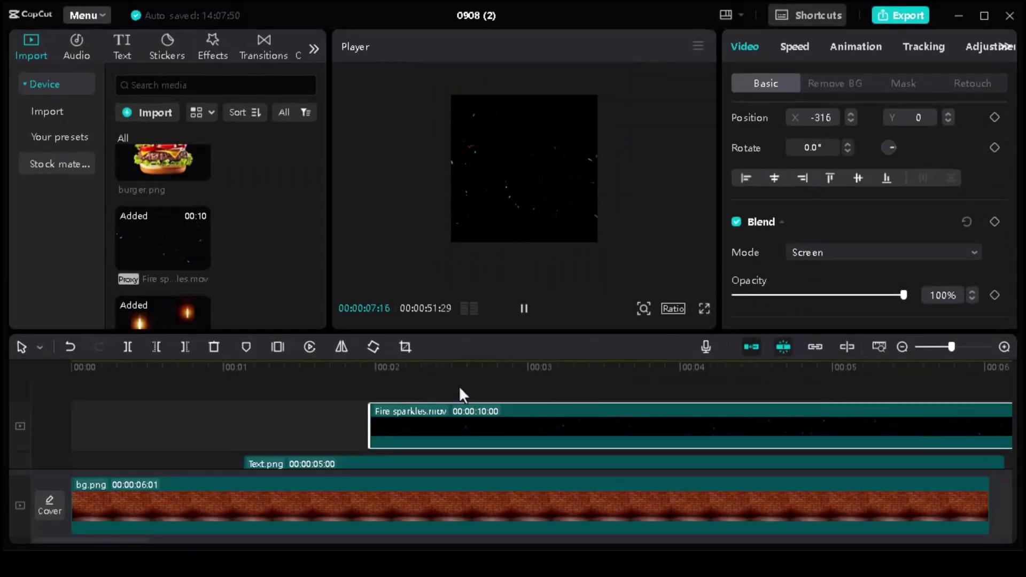
Trim the ends of the smoke, Light.png, Text.png and Fire sparkles.mov clips to the background's end at 00:00:06:01.
mouse_move(459, 367)
left_mouse_down()
mouse_move(375, 364)
mouse_move(912, 359)
mouse_move(876, 384)
mouse_move(459, 377)
left_mouse_up()
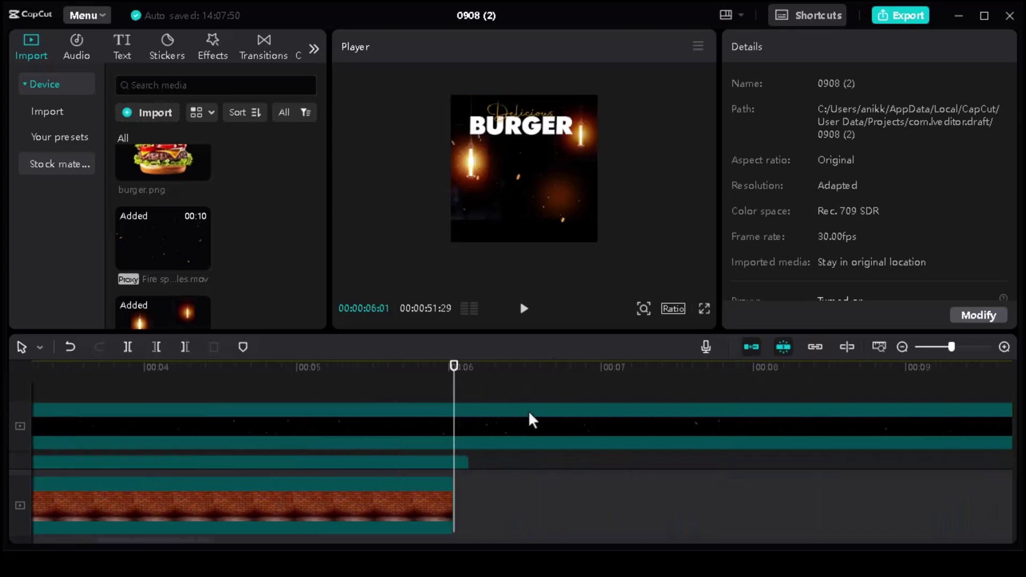
scroll(531, 422, "down", 3)
scroll(510, 423, "down", 2)
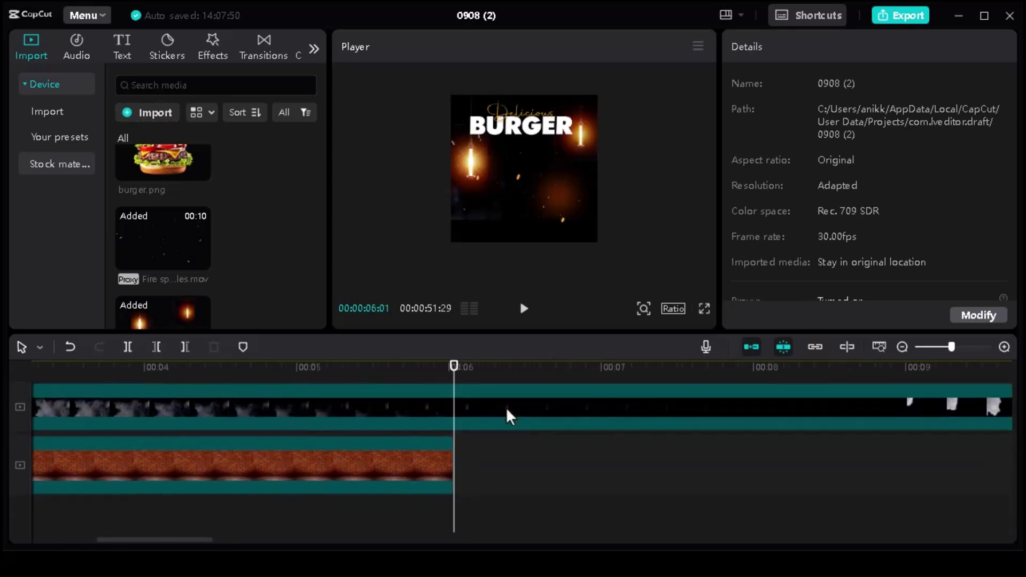
scroll(508, 422, "up", 1)
left_click(505, 425)
scroll(503, 417, "up", 1)
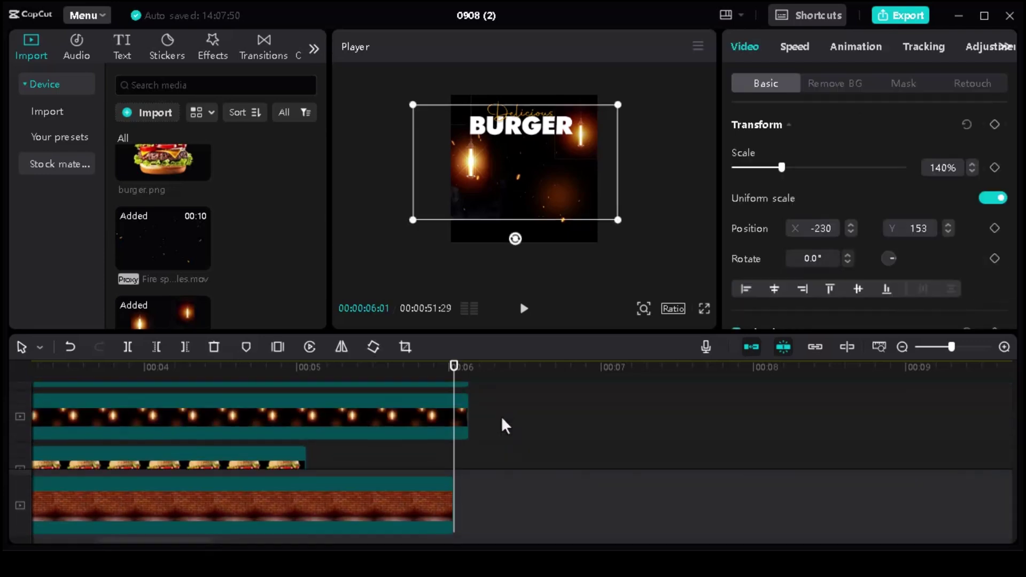
left_click(461, 411, "ctrl")
scroll(479, 411, "up", 1)
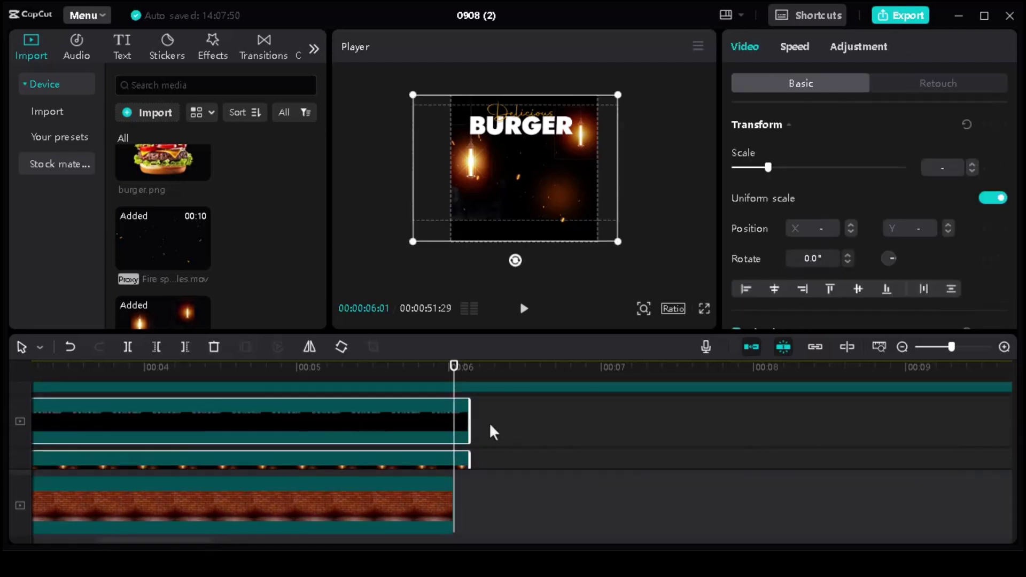
scroll(490, 428, "up", 3)
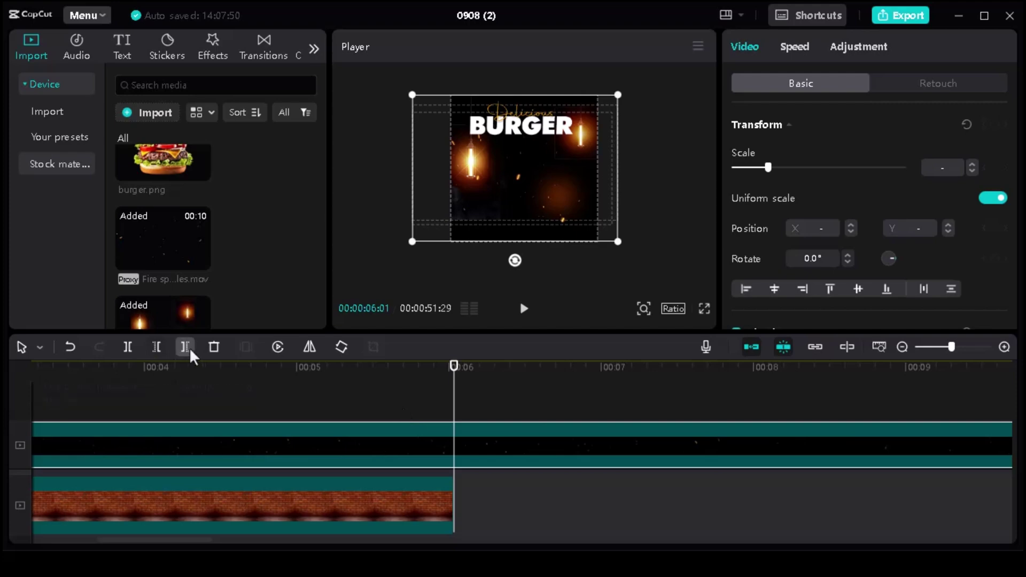
left_click(185, 347)
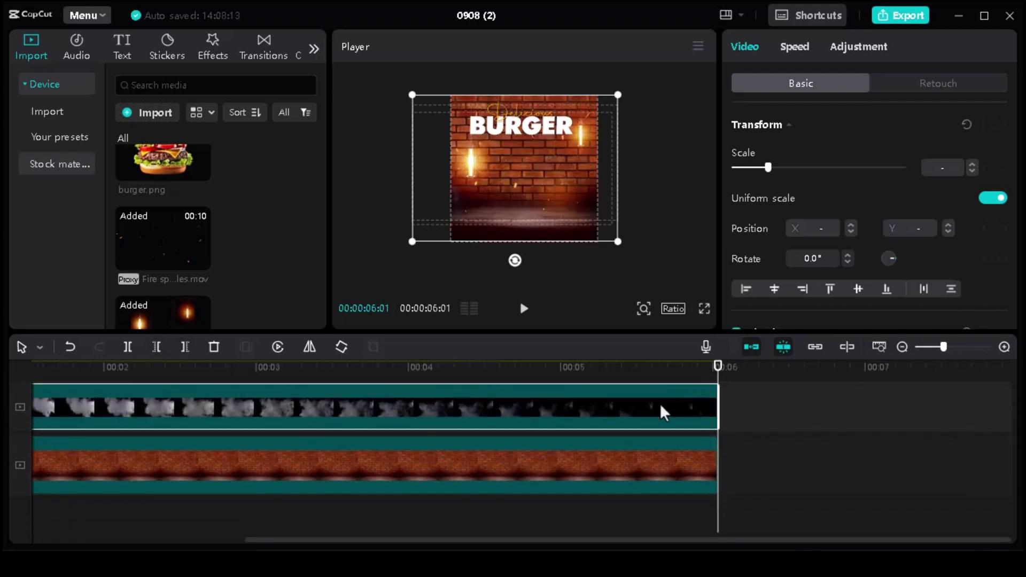
Extend the burger clip to the background's end at 00:00:06:01 and play the animation full screen from the beginning.
scroll(665, 413, "up", 2)
left_click_drag(565, 401, 33, 368)
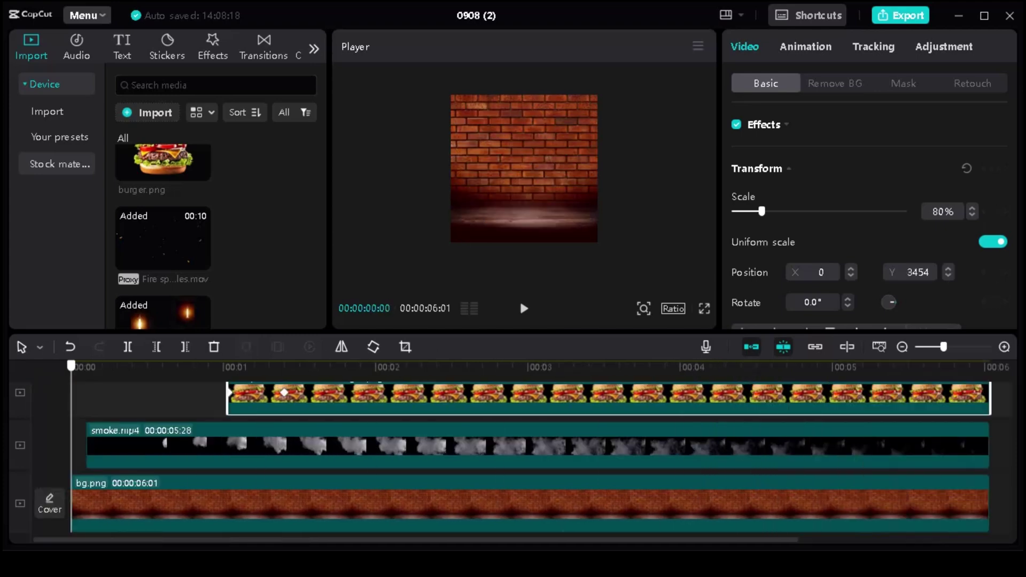
scroll(280, 401, "up", 4)
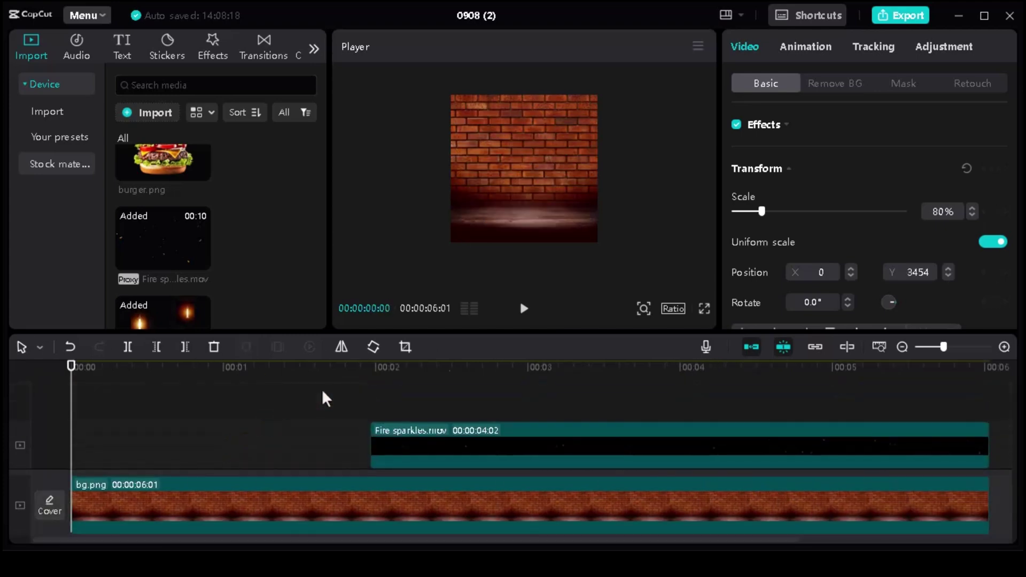
left_click(705, 309)
key("space")
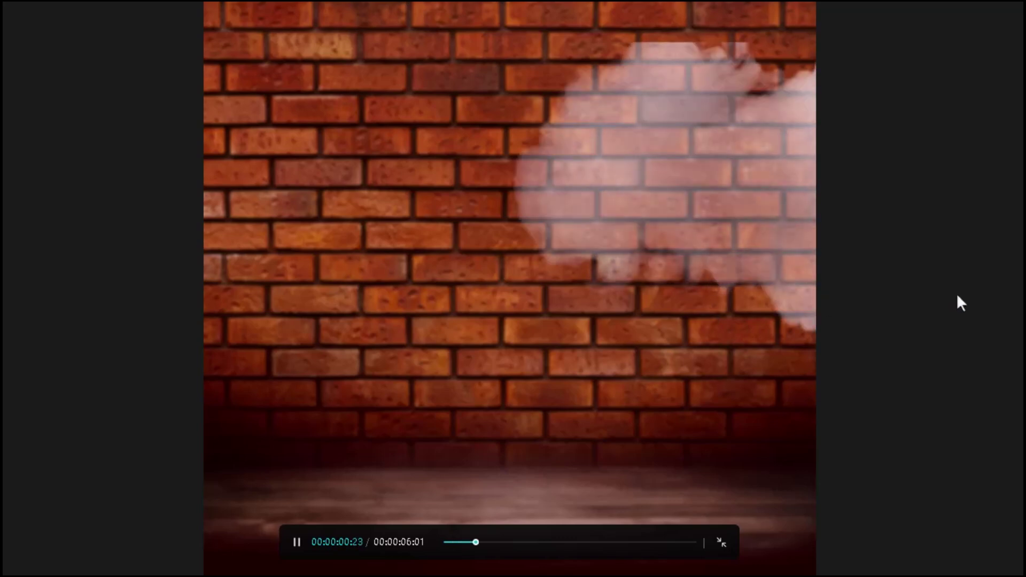